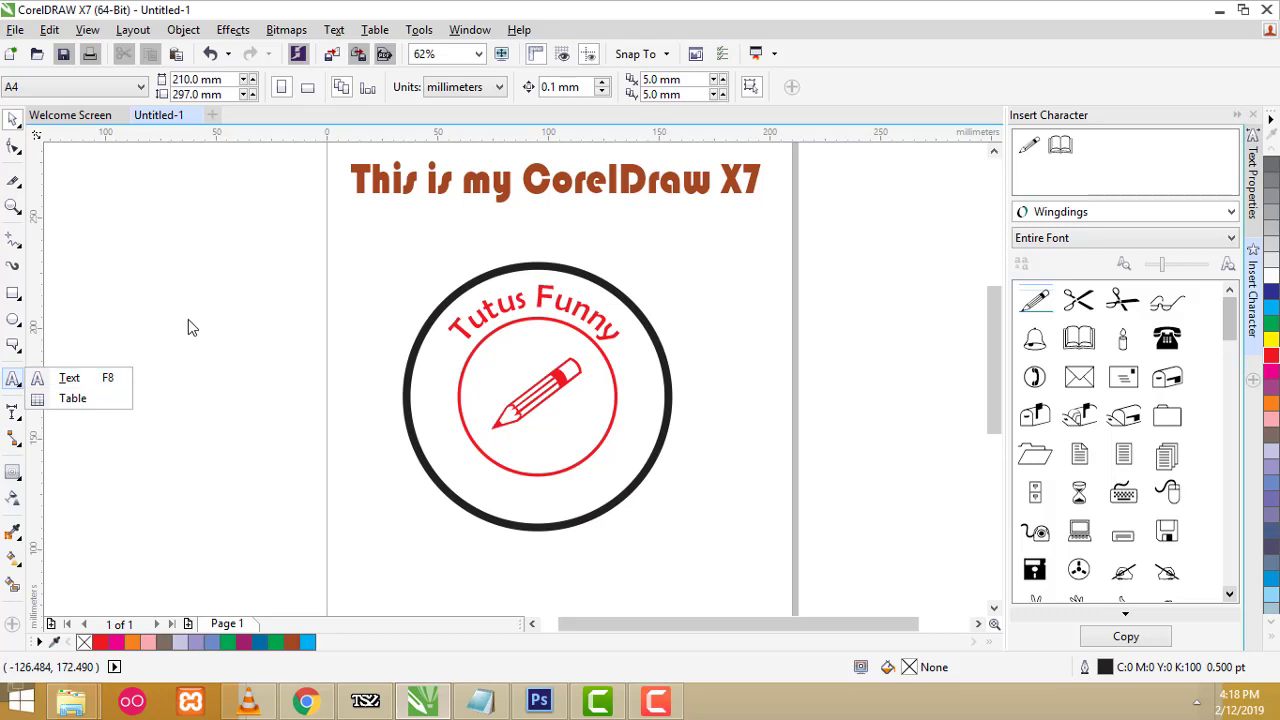
# Move the whole circular pencil logo off the page into the empty area beside it
pyautogui.click(206, 320)
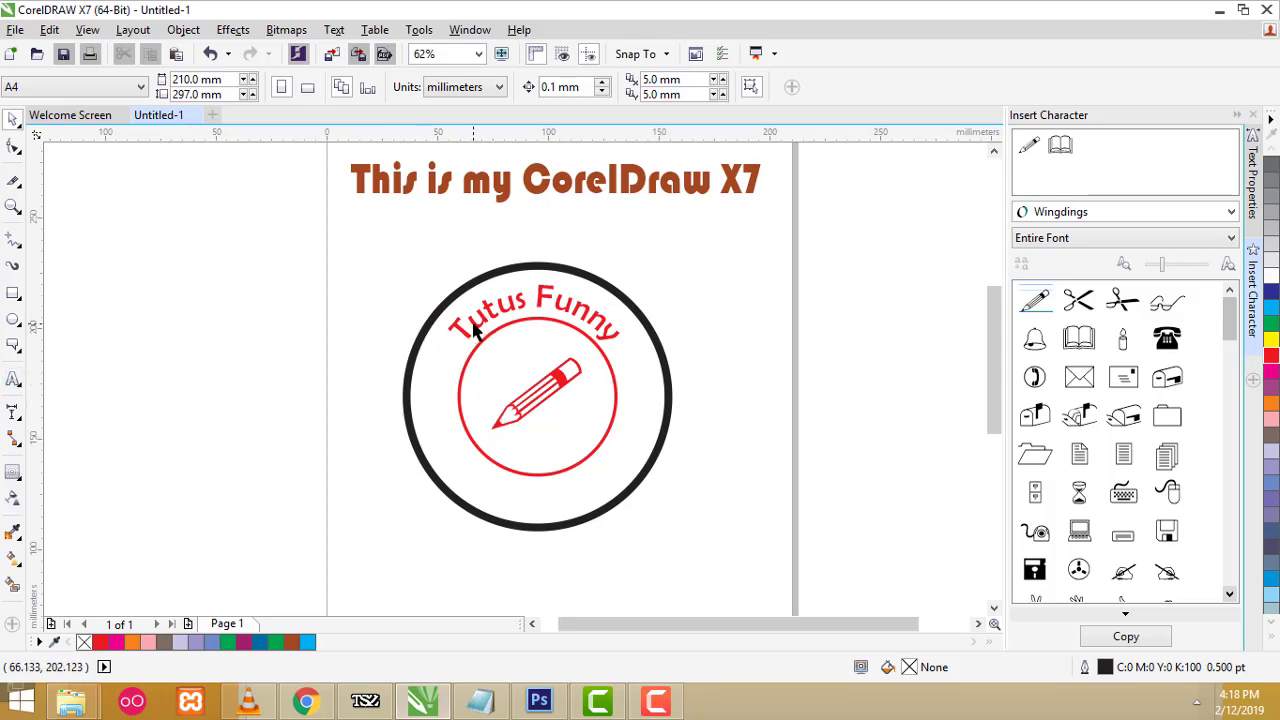
pyautogui.click(17, 387)
pyautogui.click(534, 342)
pyautogui.moveTo(381, 240); pyautogui.dragTo(700, 562)
pyautogui.moveTo(541, 304); pyautogui.dragTo(156, 224)
pyautogui.click(459, 248)
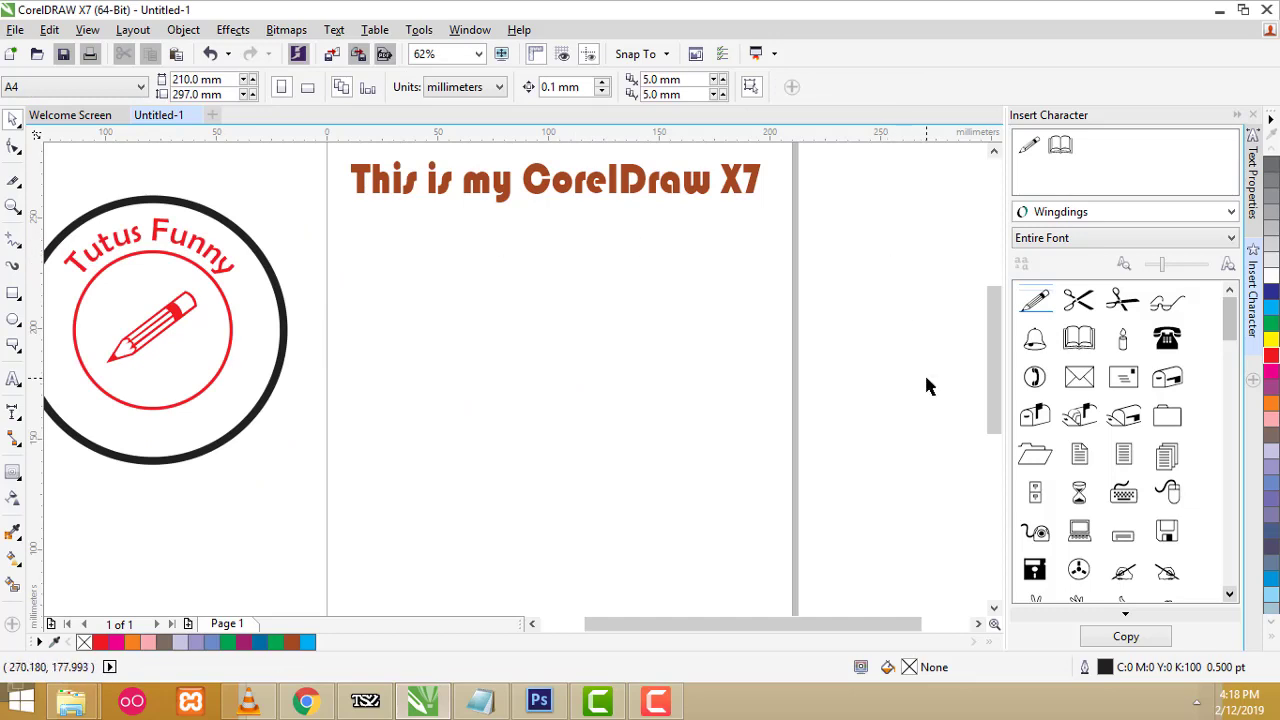
# Draw a table about 182 mm wide by 158 mm high below the page title
pyautogui.click(15, 387)
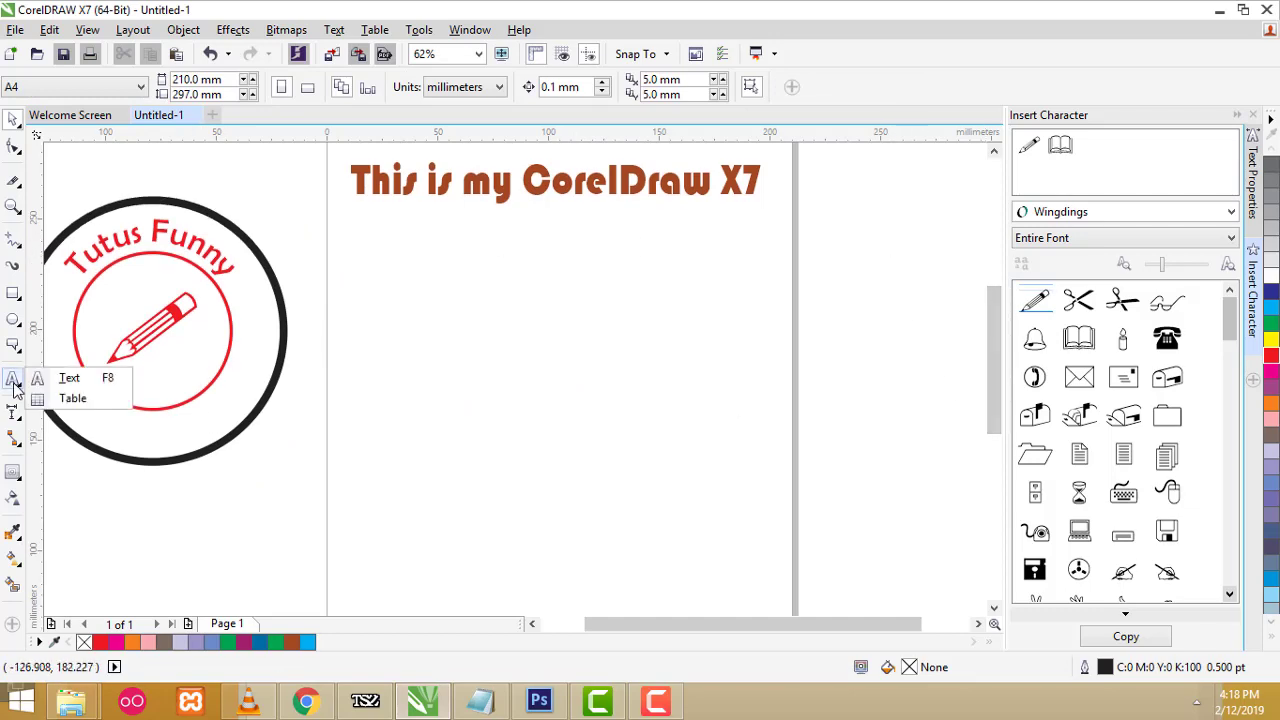
pyautogui.click(65, 398)
pyautogui.moveTo(355, 230); pyautogui.dragTo(758, 586)
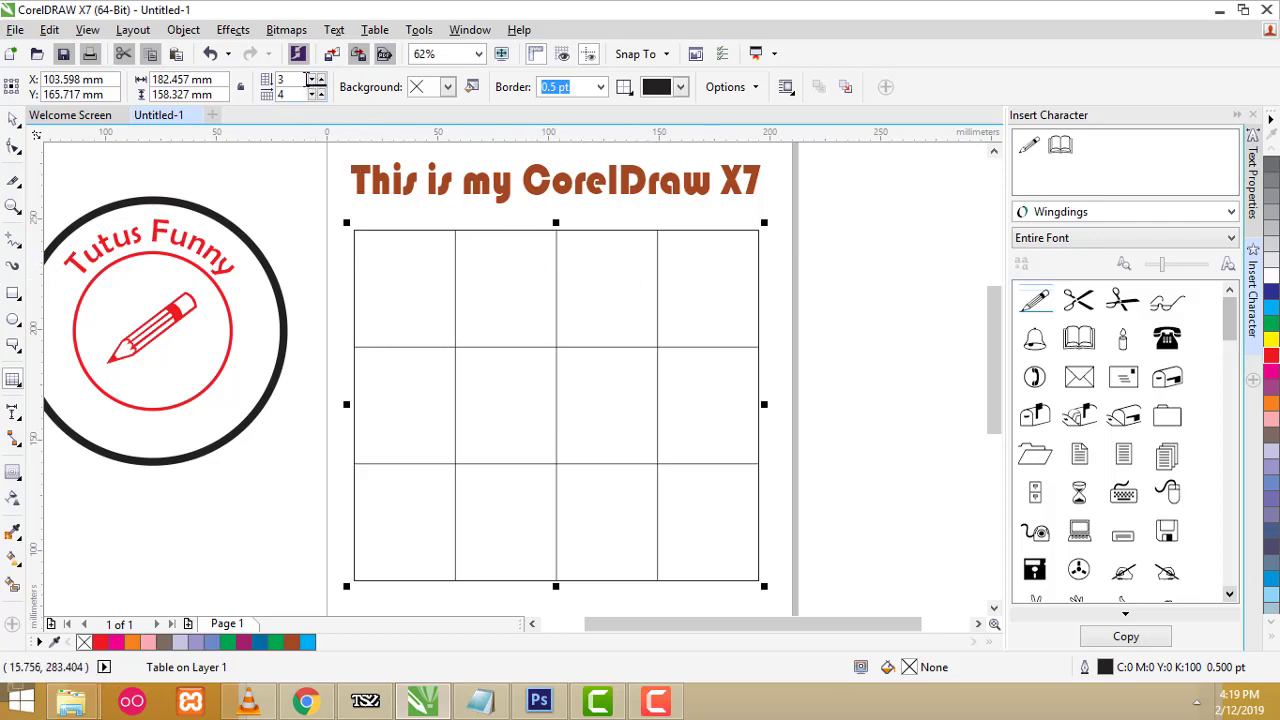
# Set the table to 6 rows and 5 columns
pyautogui.click(318, 88)
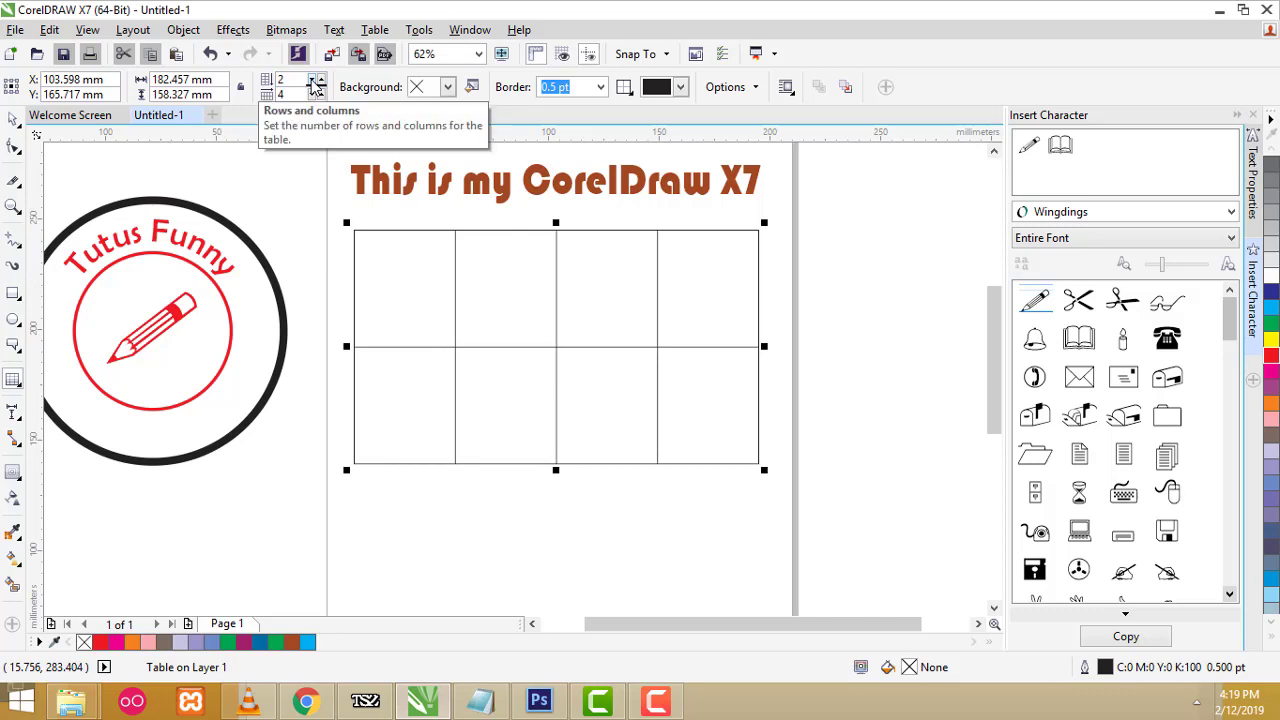
pyautogui.click(313, 78)
pyautogui.click(313, 78)
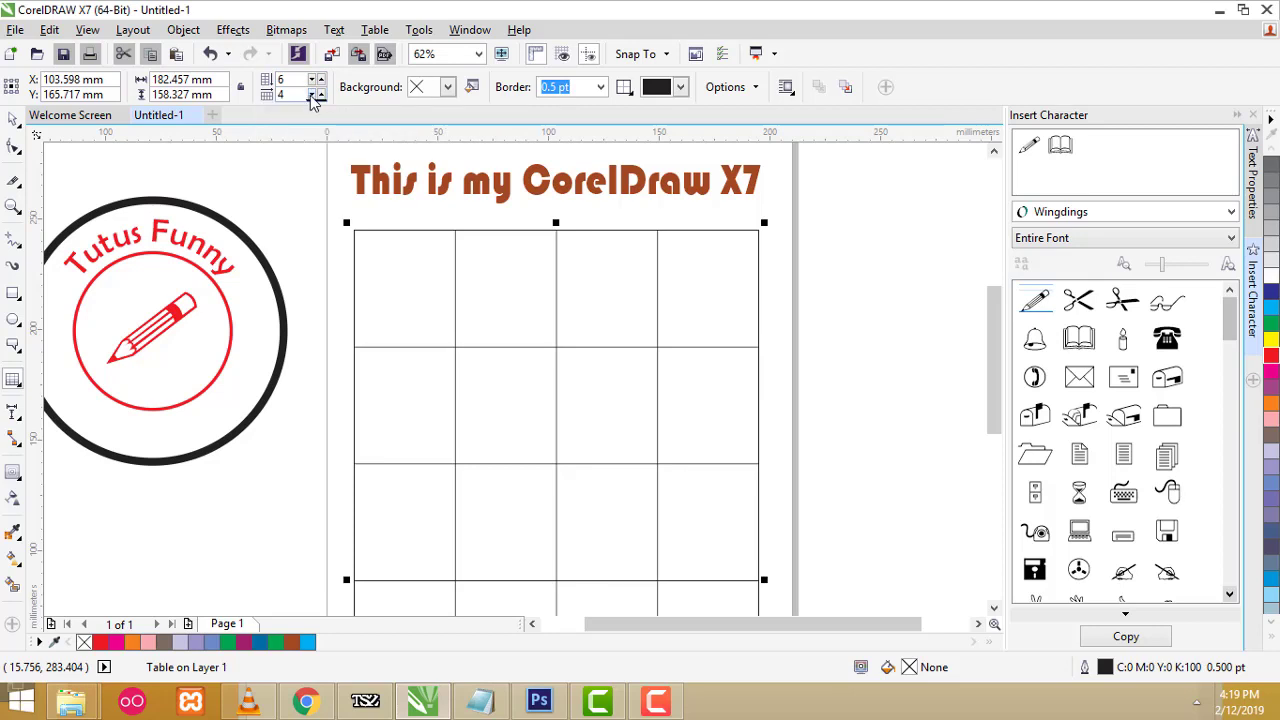
pyautogui.click(318, 95)
pyautogui.click(321, 91)
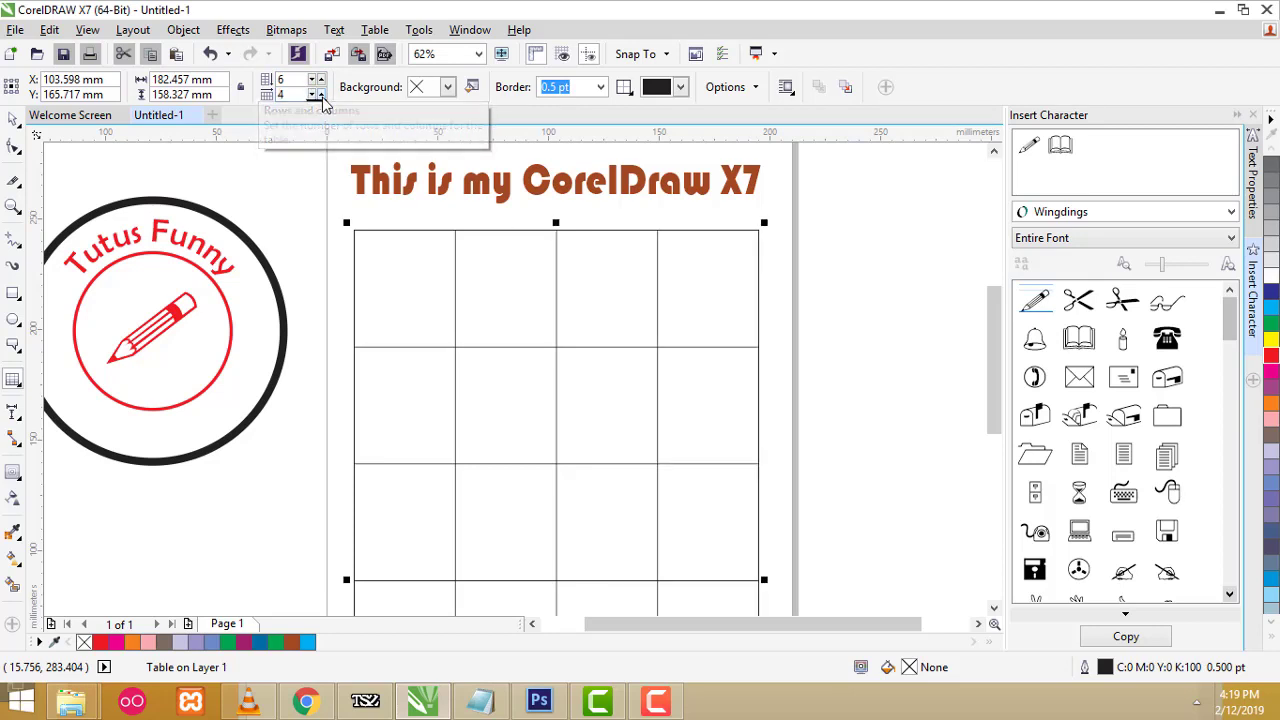
pyautogui.click(321, 91)
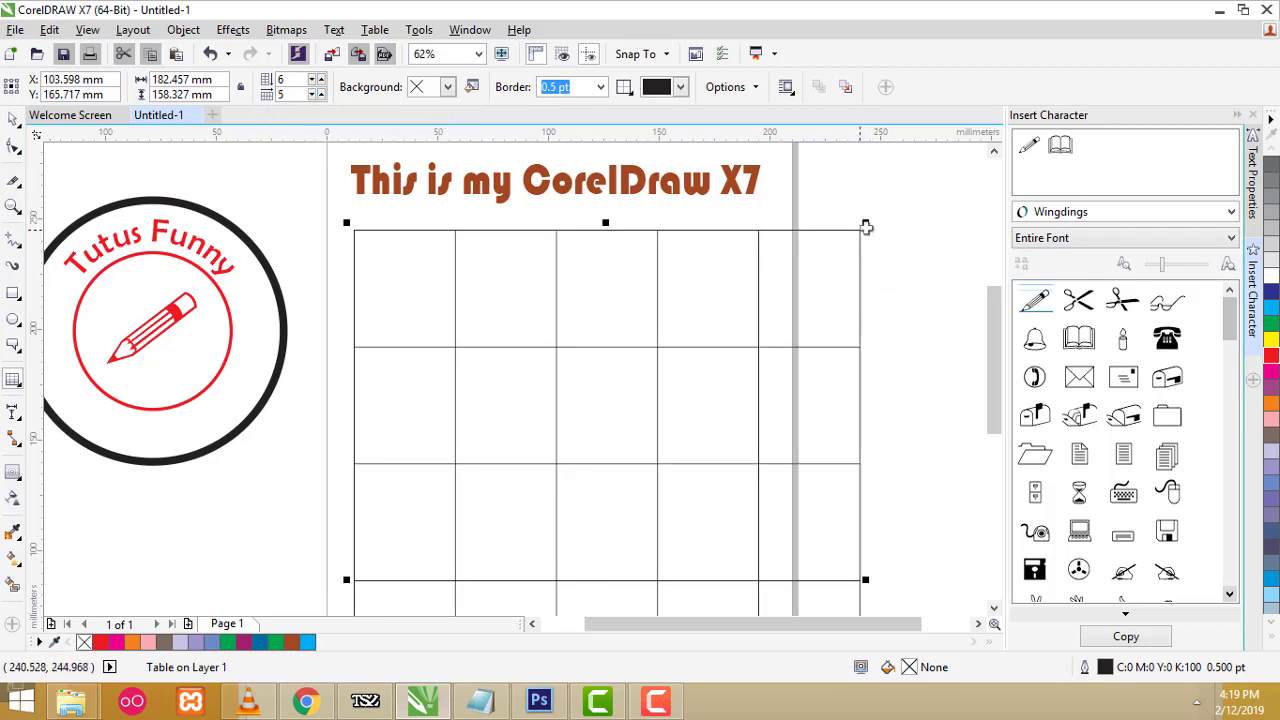
# Resize the table to about 183 mm wide by 236 mm high and place it within the page below the title
pyautogui.moveTo(866, 222); pyautogui.dragTo(737, 401)
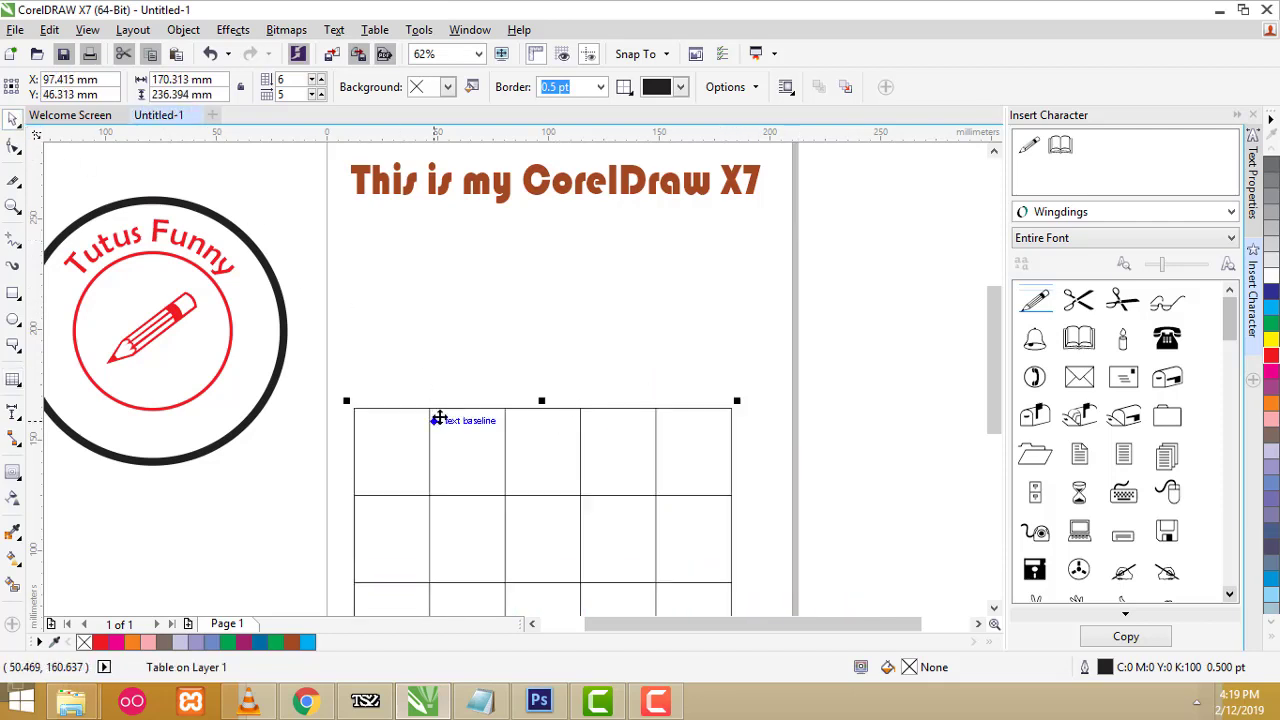
pyautogui.moveTo(434, 415); pyautogui.dragTo(442, 268)
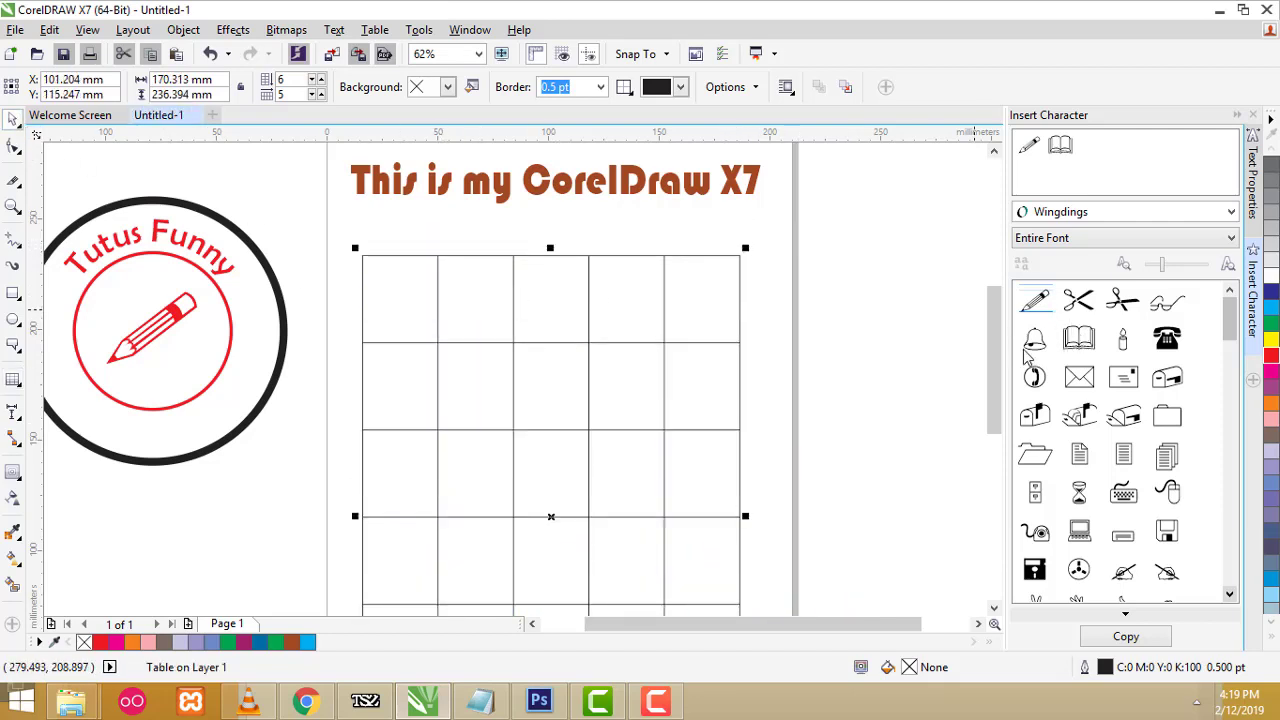
pyautogui.moveTo(996, 360); pyautogui.dragTo(996, 392)
pyautogui.moveTo(747, 413); pyautogui.dragTo(774, 410)
pyautogui.click(853, 407)
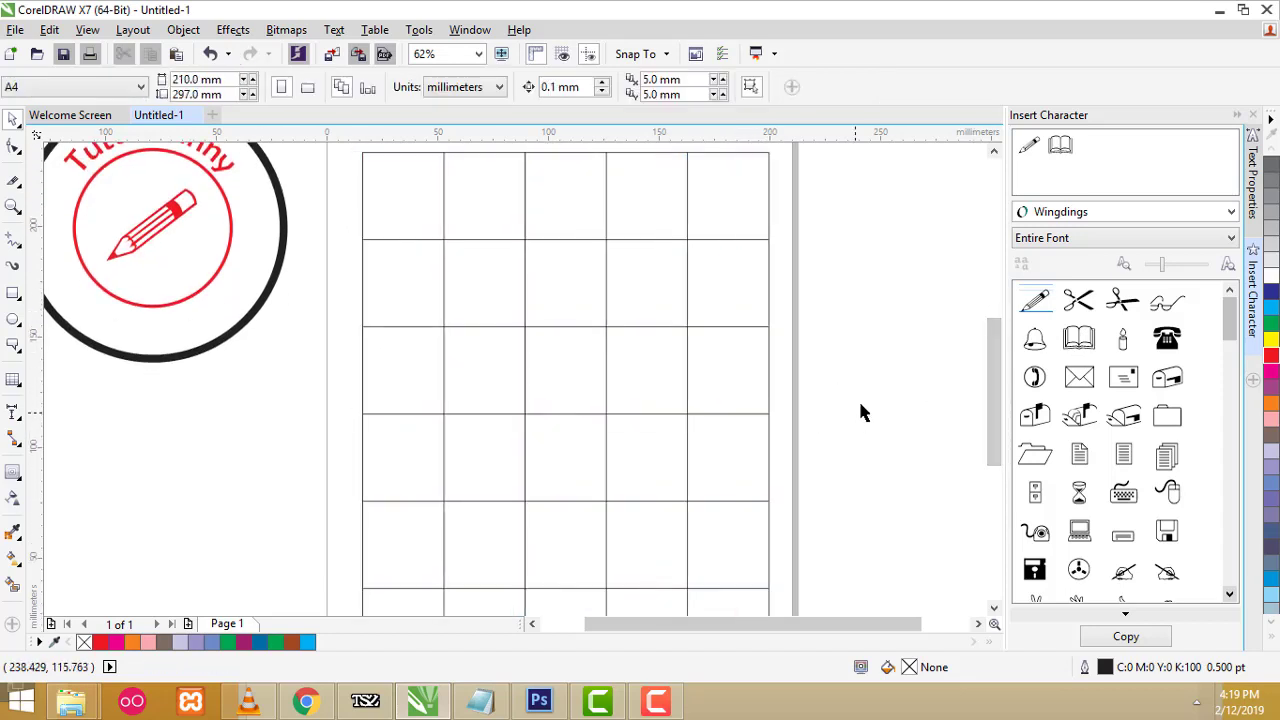
pyautogui.moveTo(996, 415); pyautogui.dragTo(996, 379)
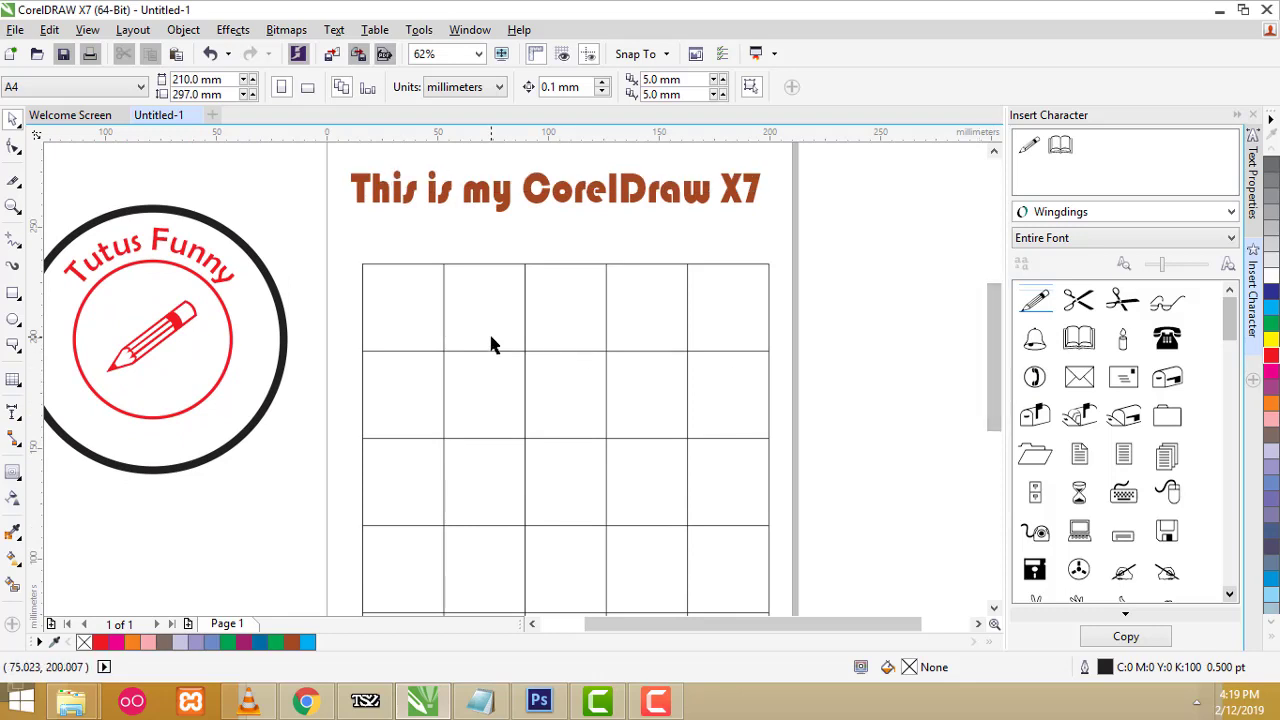
# Narrow the table's first and second columns by shifting their dividing lines
pyautogui.click(451, 345)
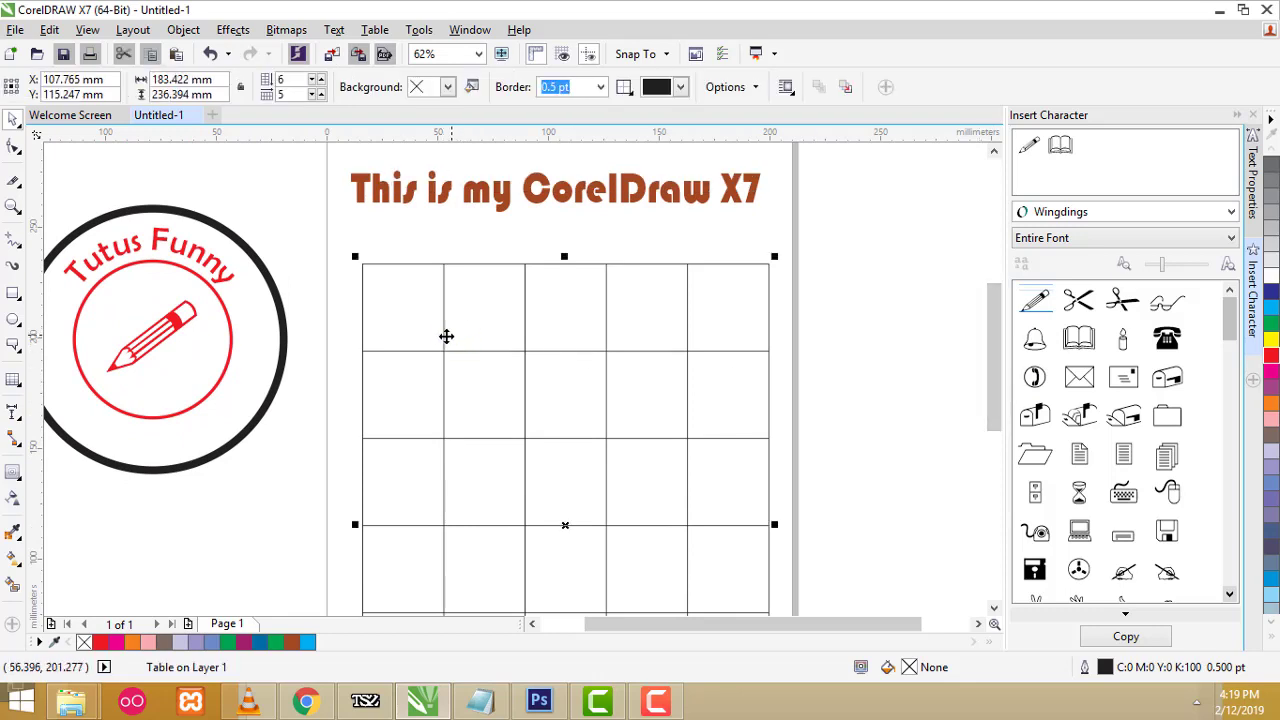
pyautogui.moveTo(440, 340); pyautogui.dragTo(406, 327)
pyautogui.doubleClick(438, 349)
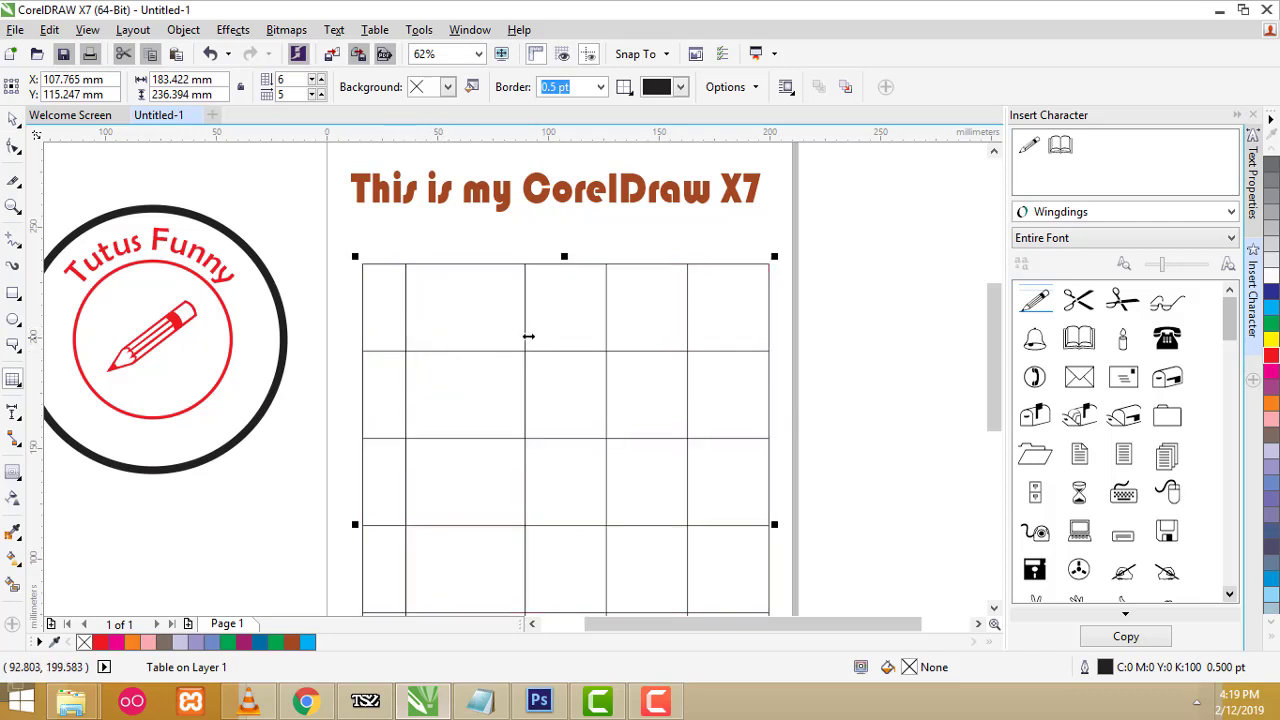
pyautogui.moveTo(521, 336); pyautogui.dragTo(462, 336)
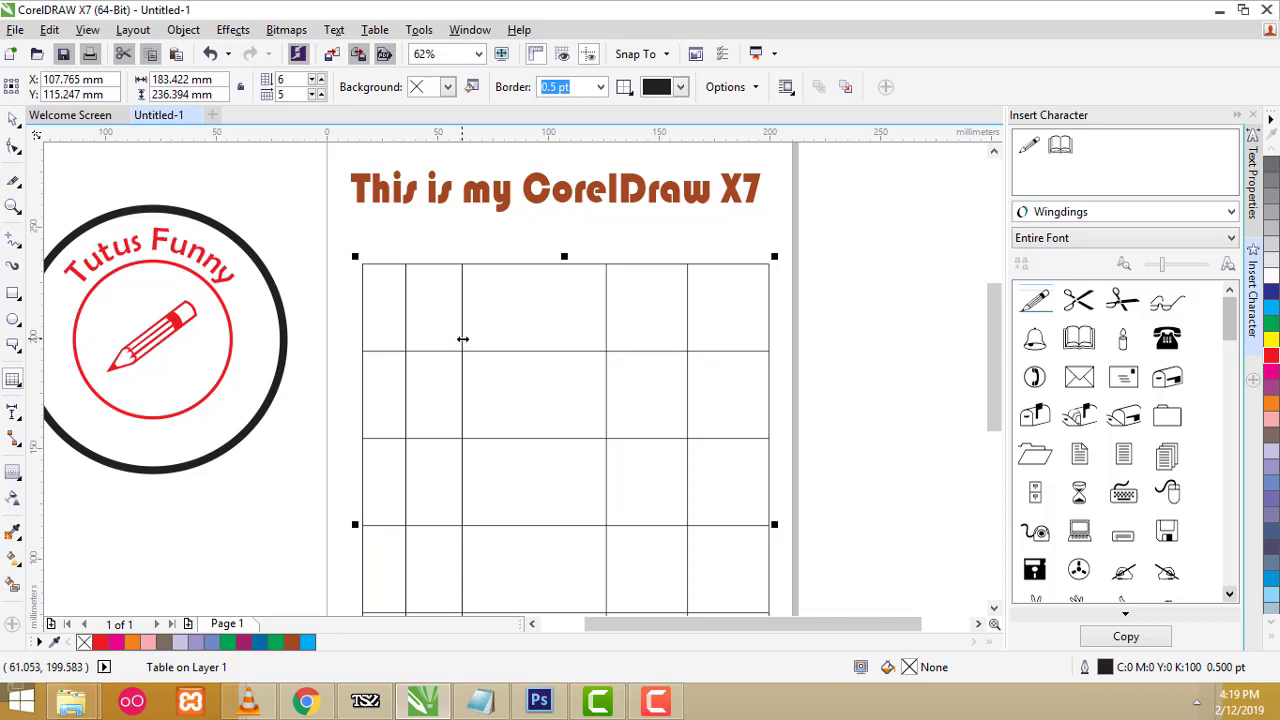
# Delete the table from the page
pyautogui.click(13, 119)
pyautogui.click(380, 291)
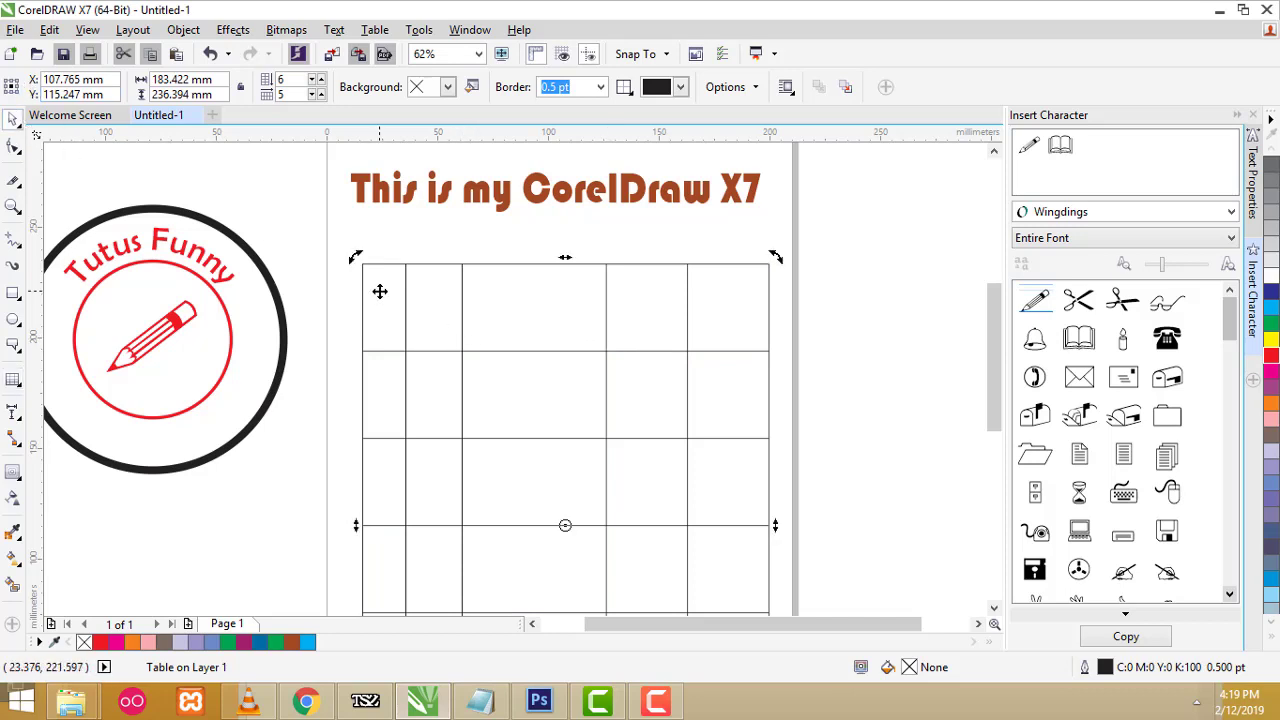
pyautogui.rightClick(380, 291)
pyautogui.press('Escape')
pyautogui.click(668, 341)
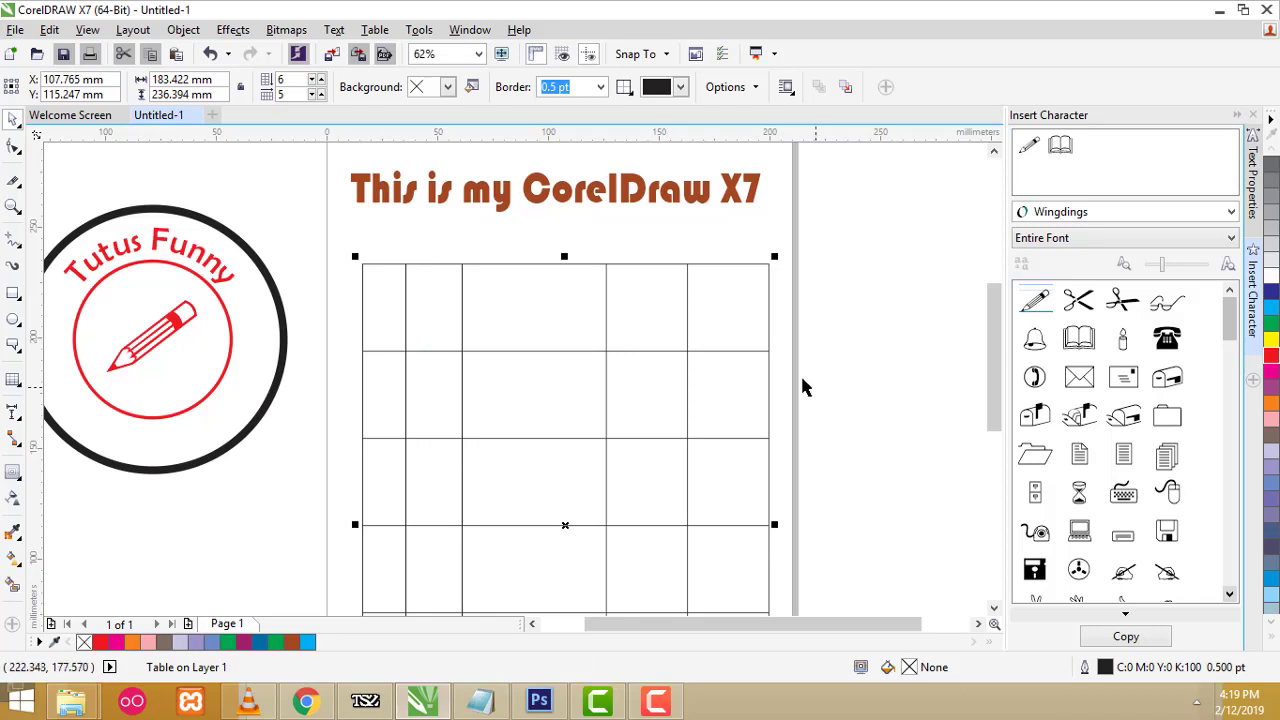
pyautogui.press('Delete')
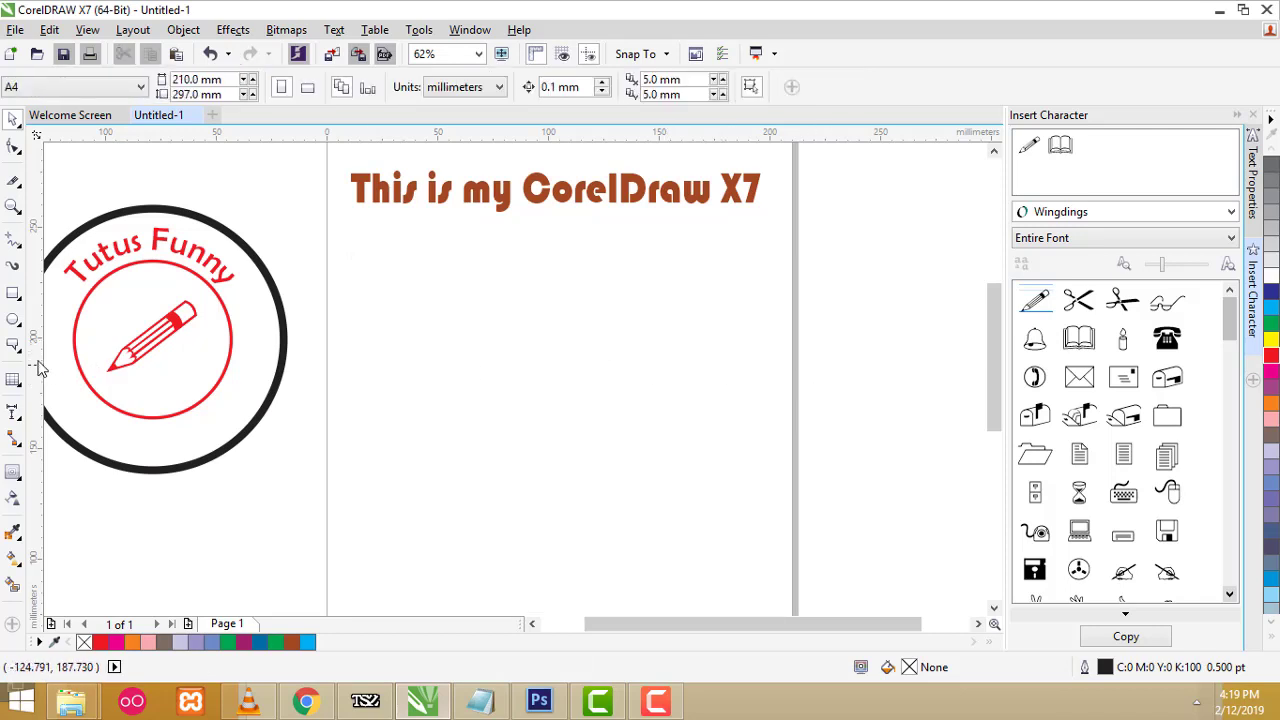
pyautogui.click(13, 293)
pyautogui.moveTo(388, 274)
pyautogui.mouseDown()
pyautogui.moveTo(689, 451)
pyautogui.moveTo(727, 527)
pyautogui.mouseUp()
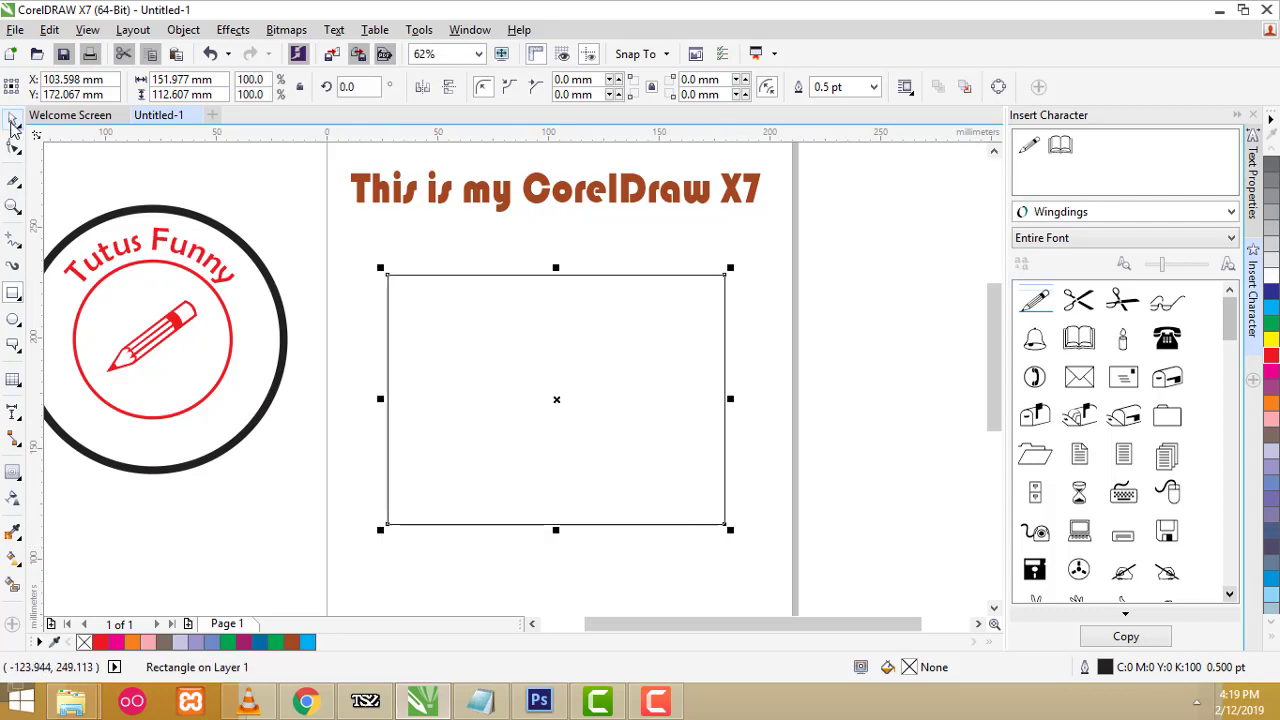
pyautogui.press('Delete')
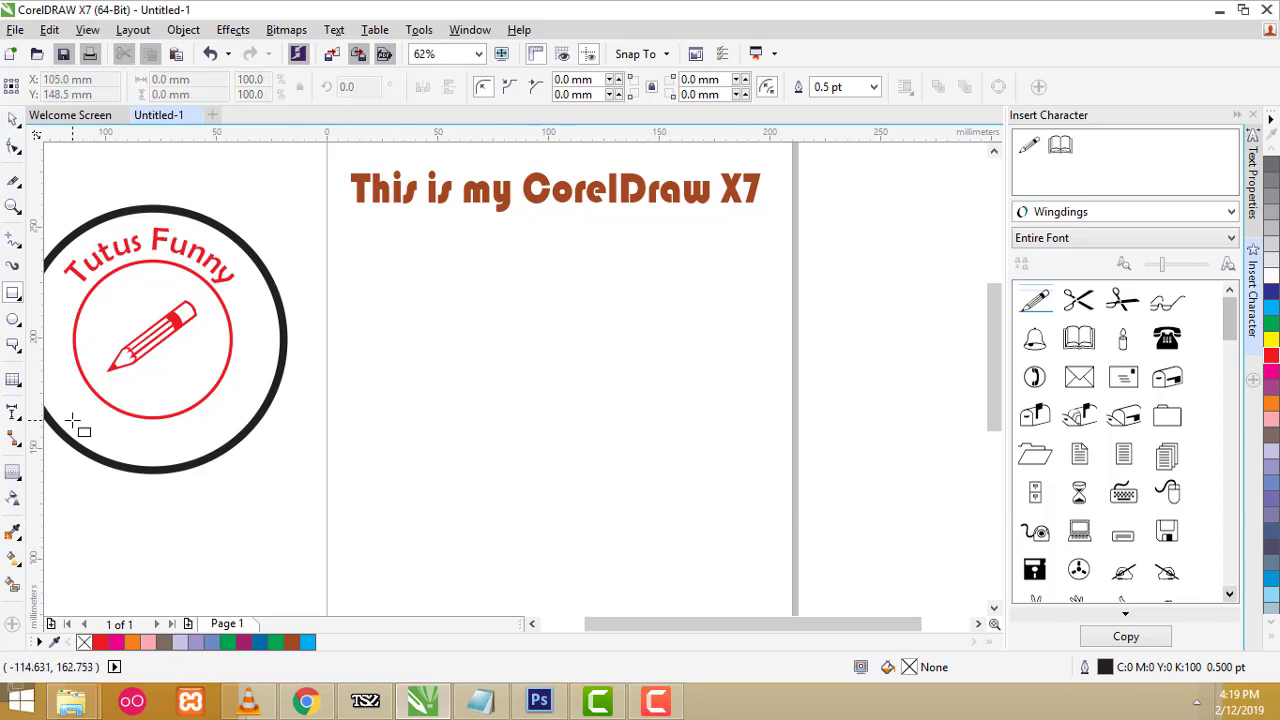
pyautogui.rightClick(358, 498)
# Draw a four-column table about 147 mm wide below the title and set it to 2 rows
pyautogui.click(13, 381)
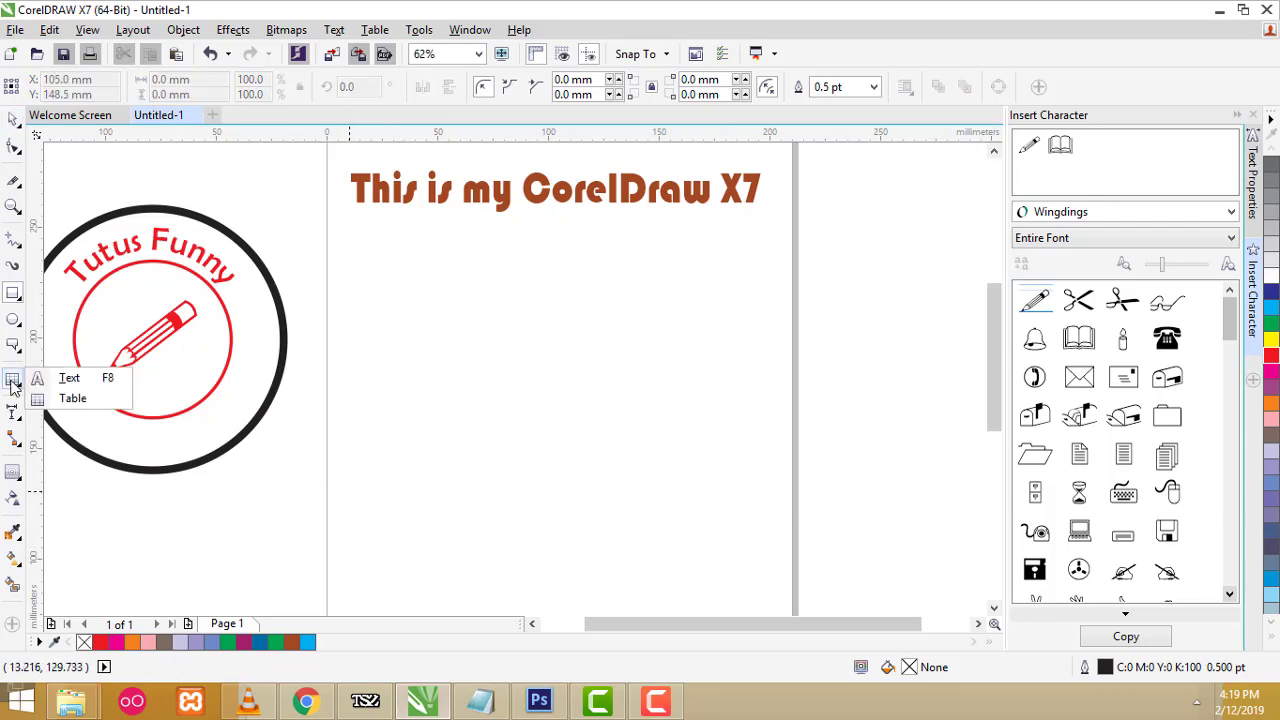
pyautogui.click(72, 399)
pyautogui.moveTo(382, 300); pyautogui.dragTo(710, 557)
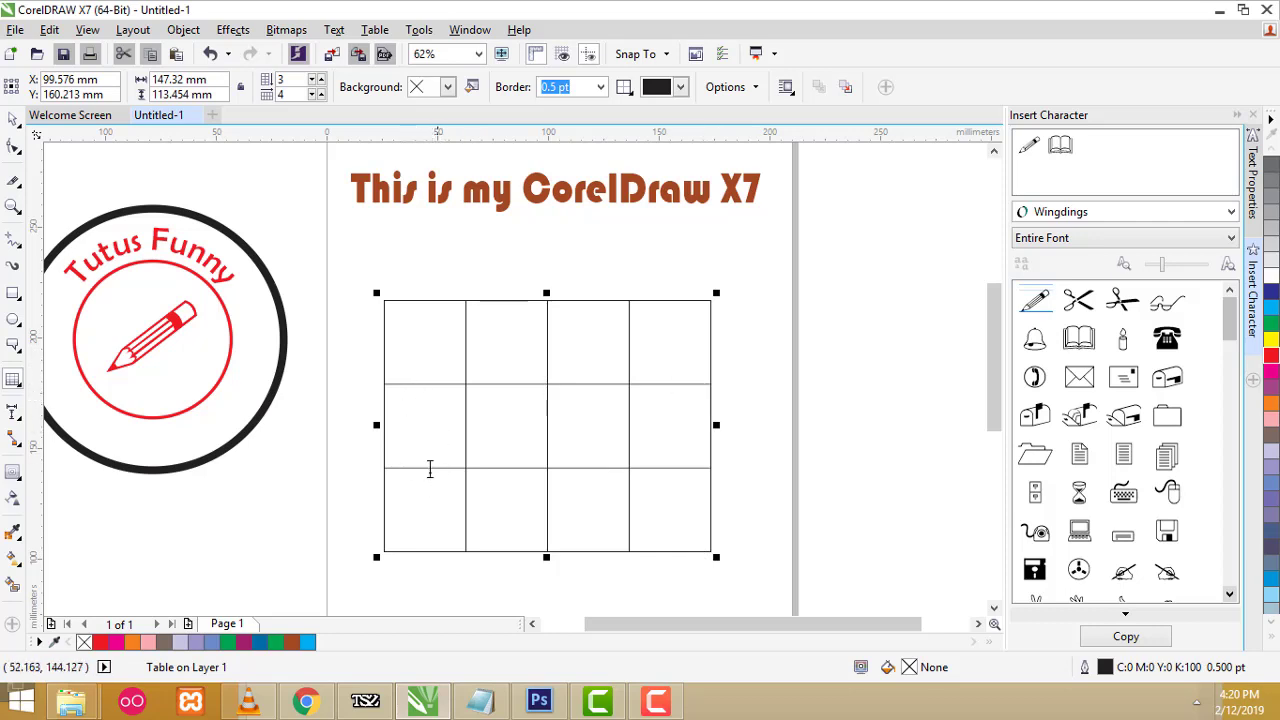
pyautogui.click(312, 81)
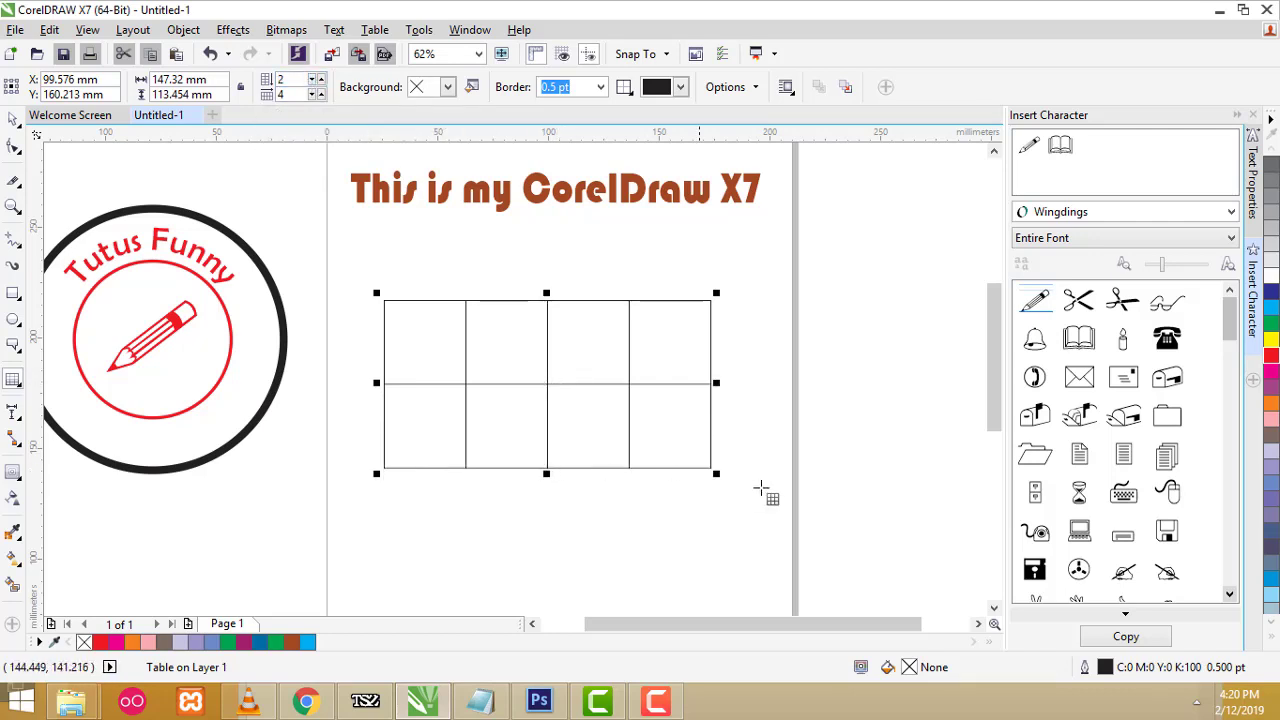
# Enlarge the two-row table to about 162 mm wide by 120 mm high
pyautogui.moveTo(548, 474); pyautogui.dragTo(548, 572)
pyautogui.moveTo(714, 433); pyautogui.dragTo(748, 432)
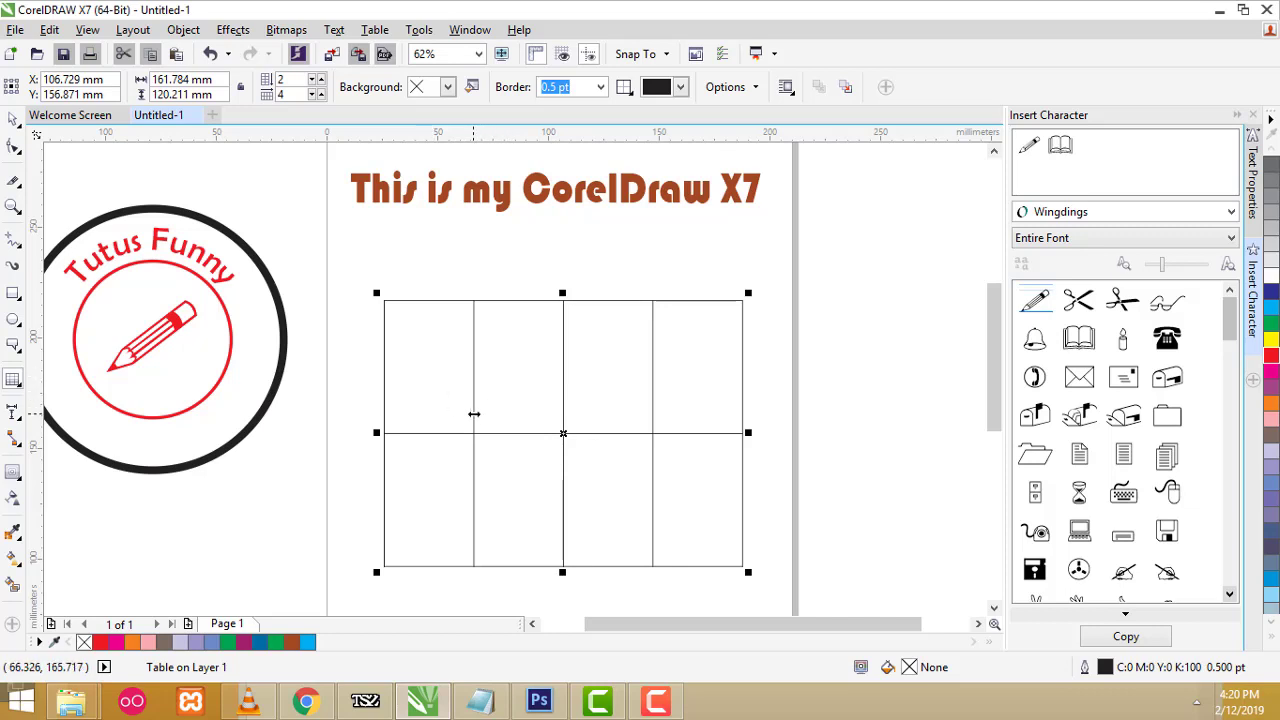
pyautogui.click(540, 275)
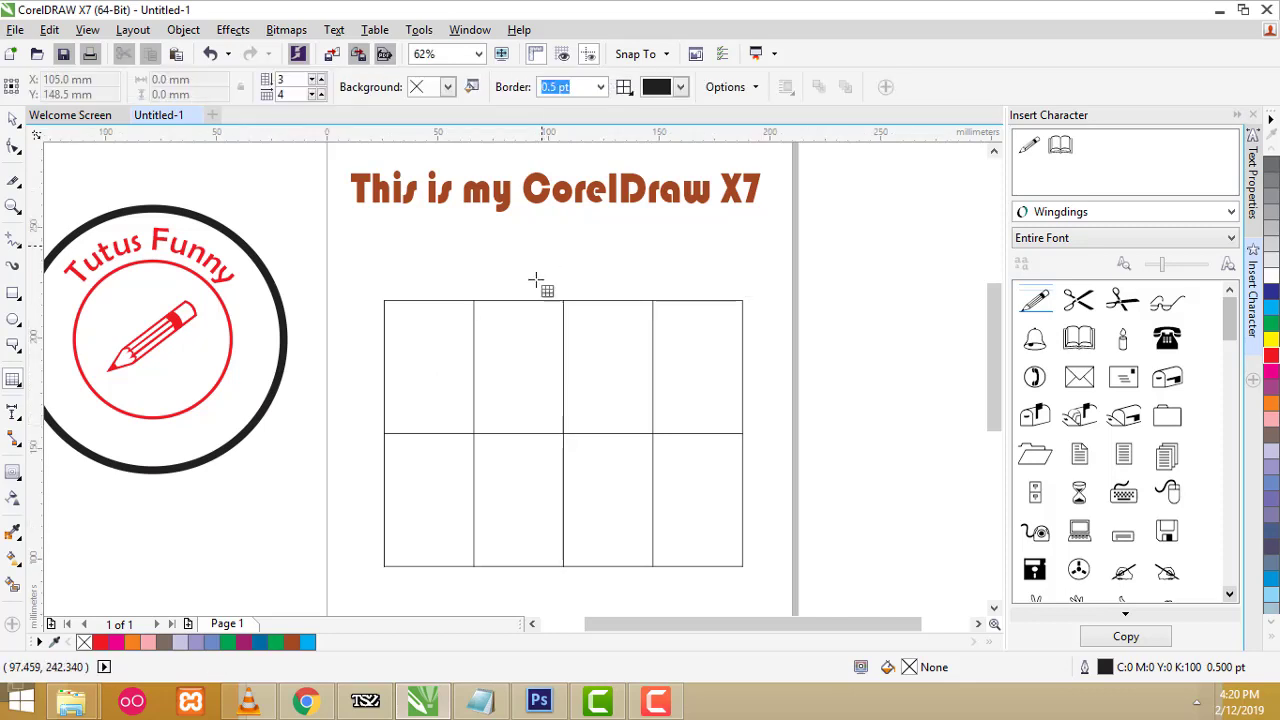
# Adjust the table's dividing lines for narrow first and last columns, a wide second column and a shallow header row
pyautogui.click(480, 380)
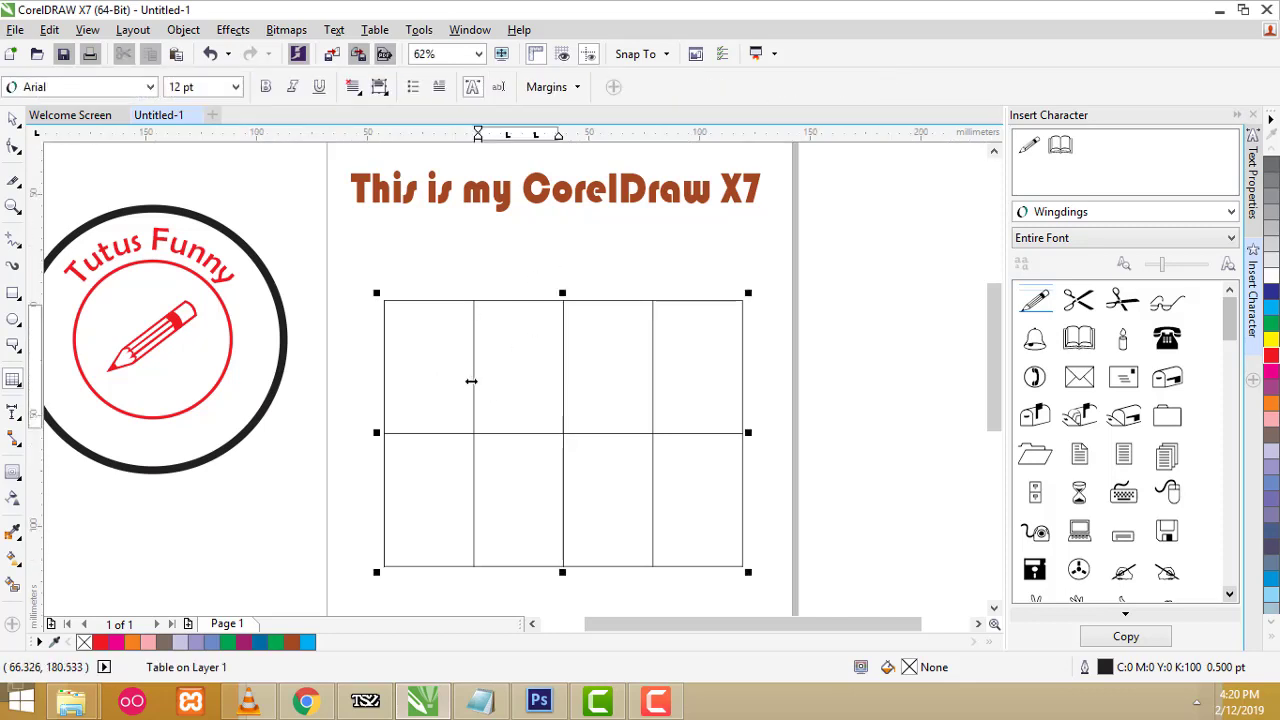
pyautogui.moveTo(475, 377); pyautogui.dragTo(446, 378)
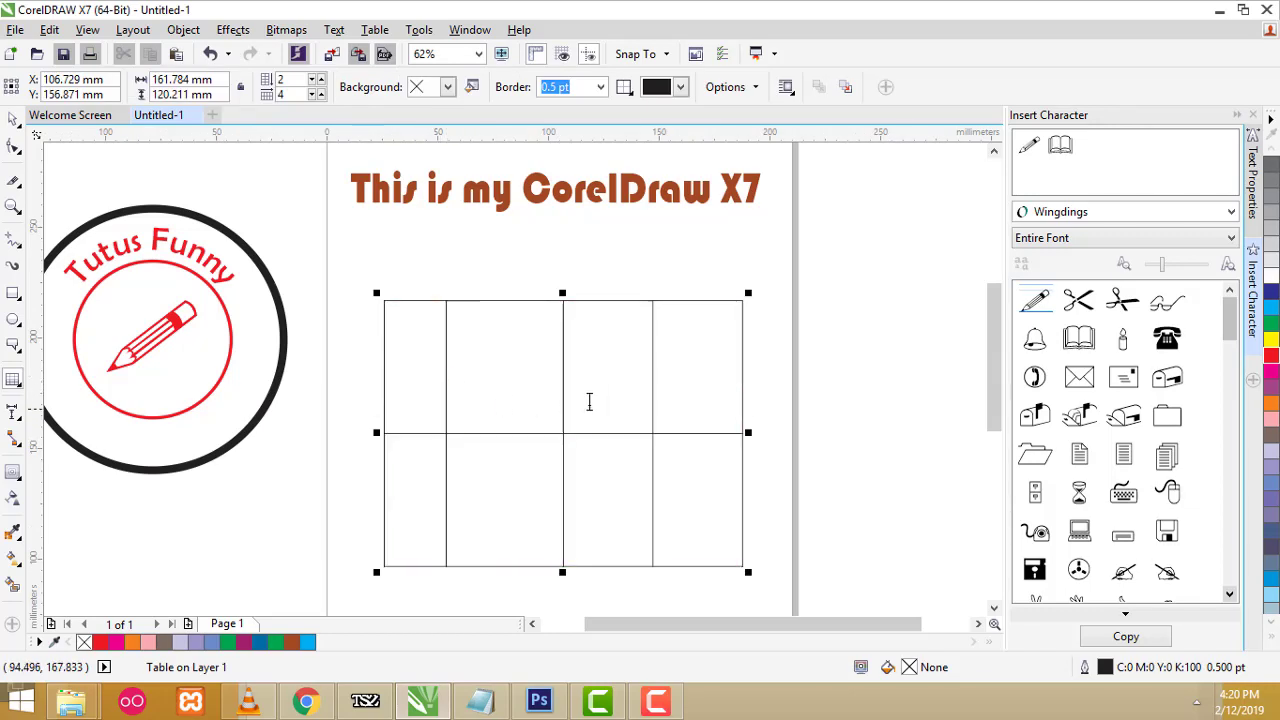
pyautogui.moveTo(563, 391); pyautogui.dragTo(686, 392)
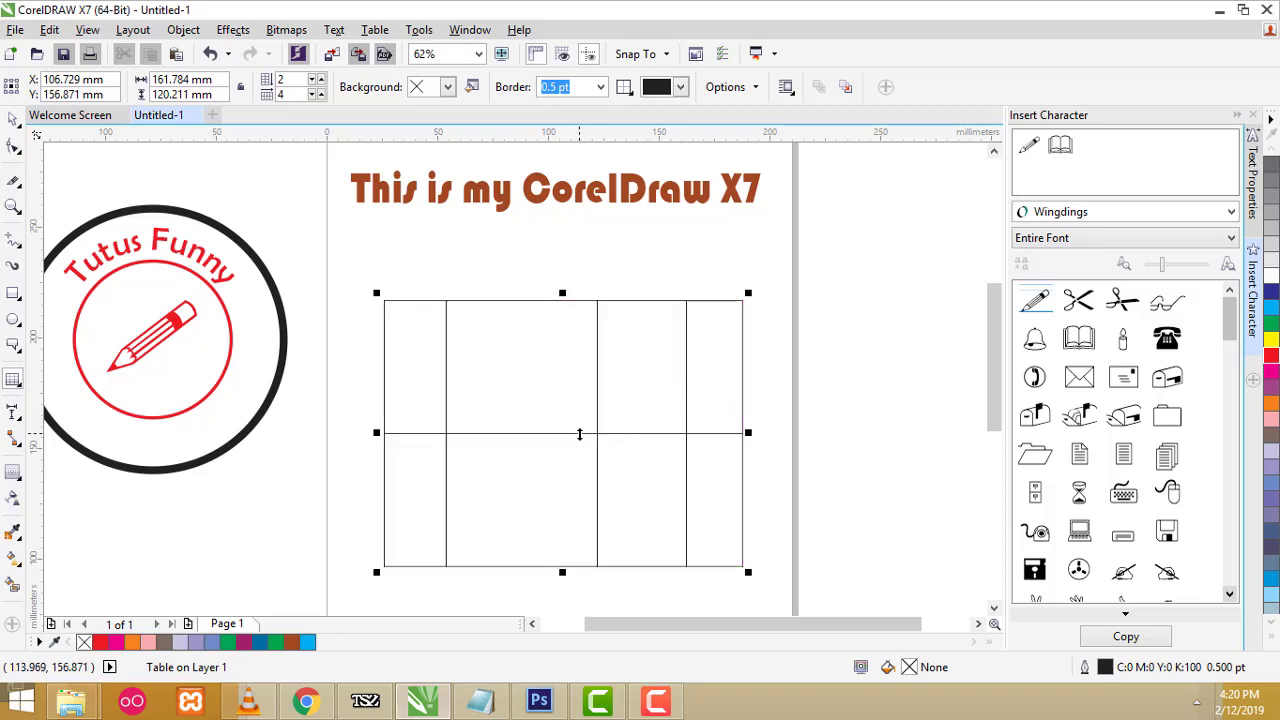
pyautogui.moveTo(576, 432); pyautogui.dragTo(597, 354)
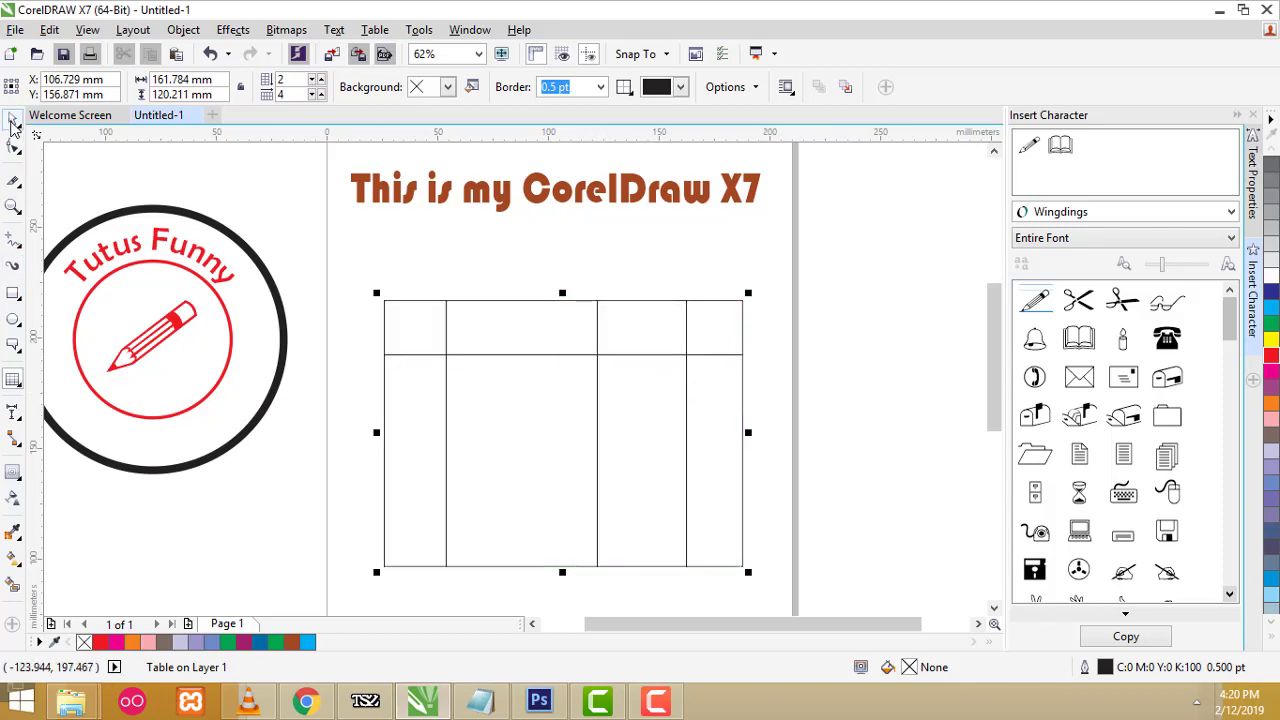
pyautogui.click(13, 119)
pyautogui.click(843, 360)
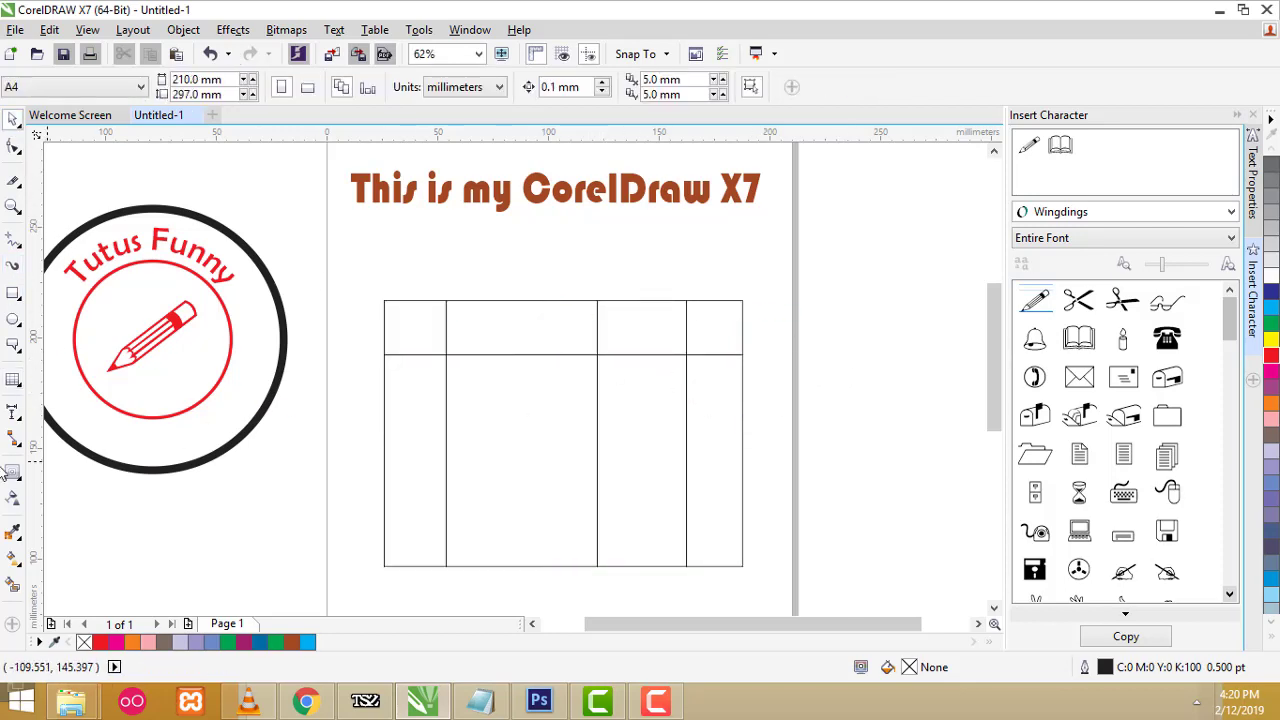
# Add the text "NO" in 24 pt Arial and place it in the header cell of the first column
pyautogui.click(17, 385)
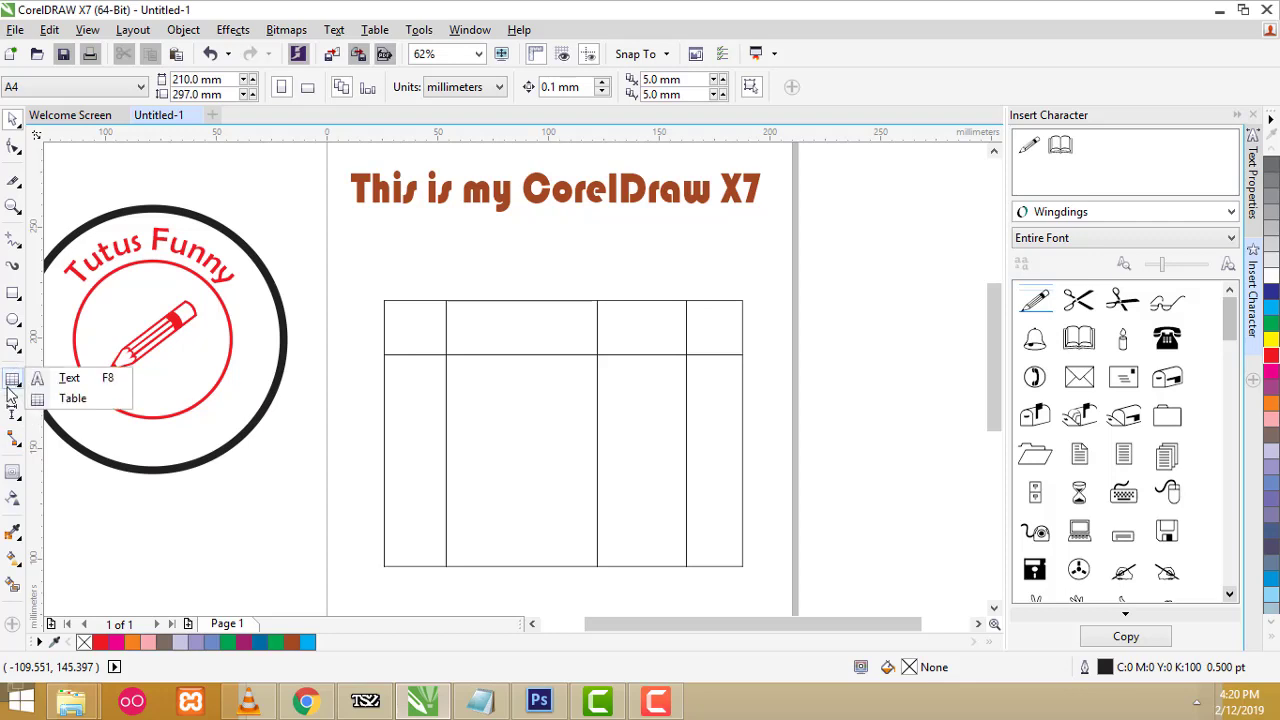
pyautogui.click(68, 378)
pyautogui.click(453, 251)
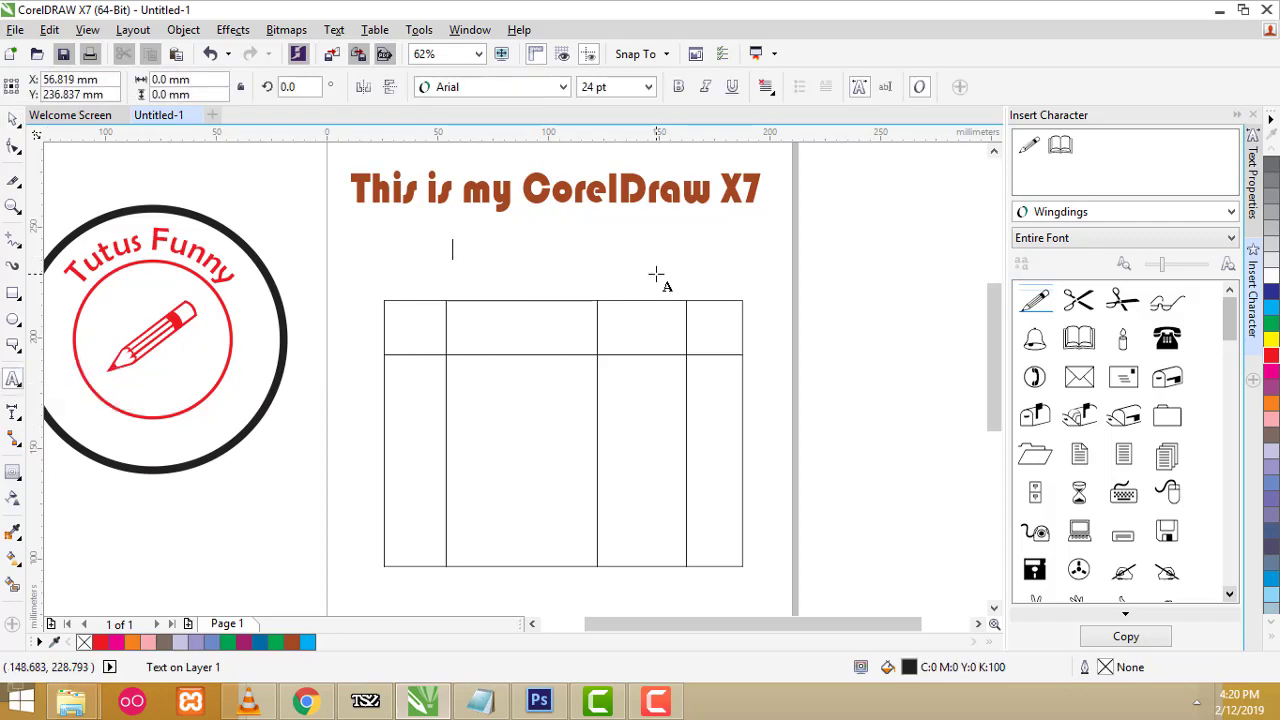
pyautogui.write('NO')
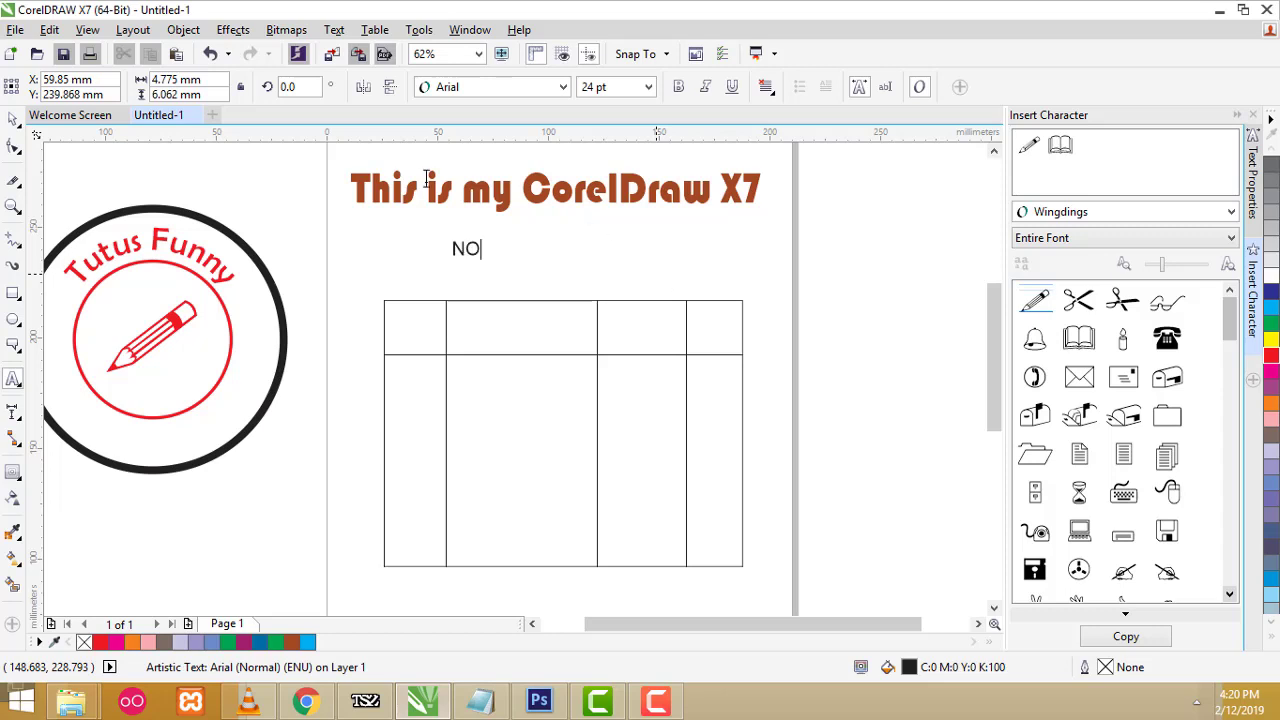
pyautogui.click(13, 118)
pyautogui.moveTo(461, 249); pyautogui.dragTo(406, 331)
# Add the text "Name" in 24 pt Arial and place it in the header cell of the second column
pyautogui.press('F8')
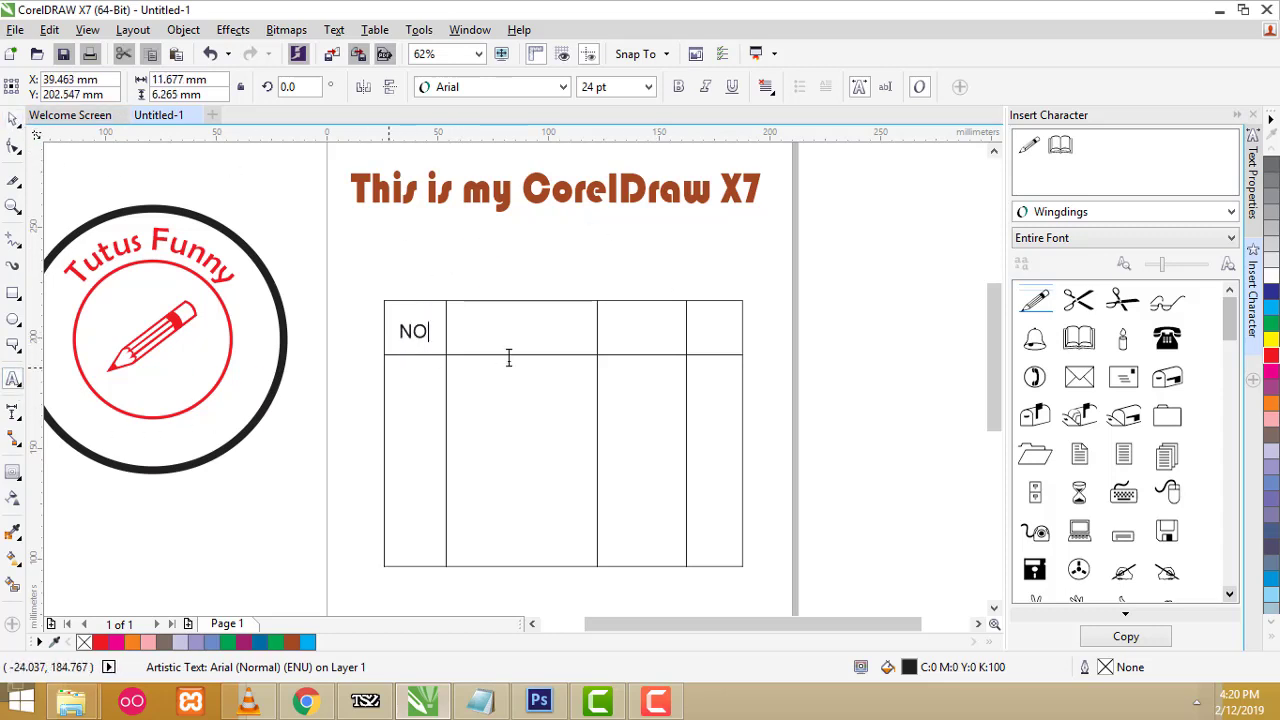
pyautogui.click(496, 263)
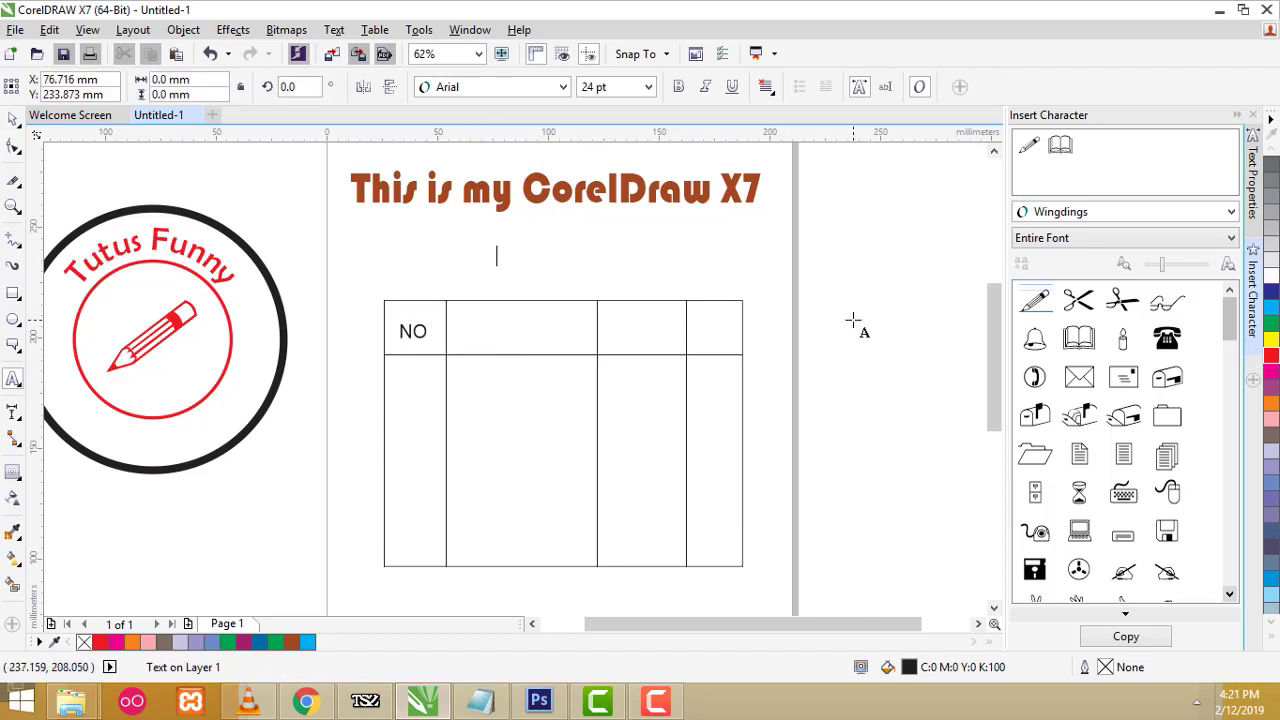
pyautogui.write('Name')
pyautogui.click(12, 118)
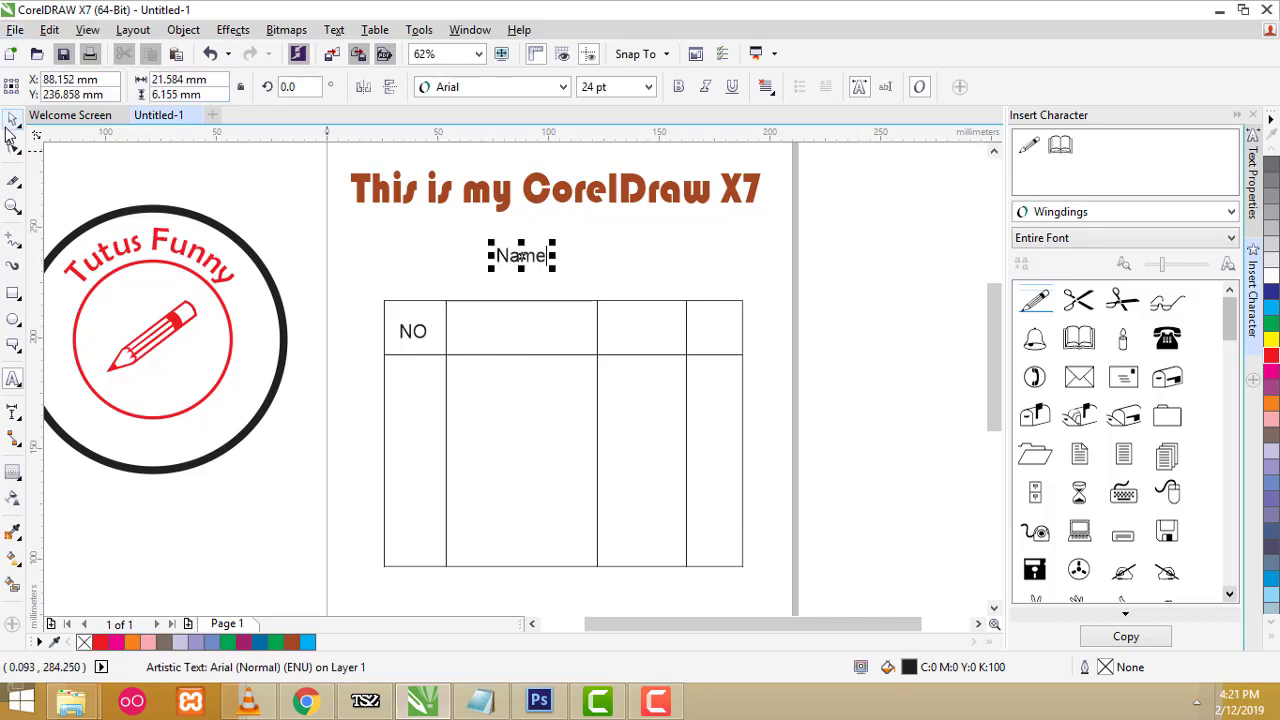
pyautogui.moveTo(521, 257); pyautogui.dragTo(518, 330)
# Add the text "Qty" in 24 pt Arial and place it in the header cell of the third column
pyautogui.press('F8')
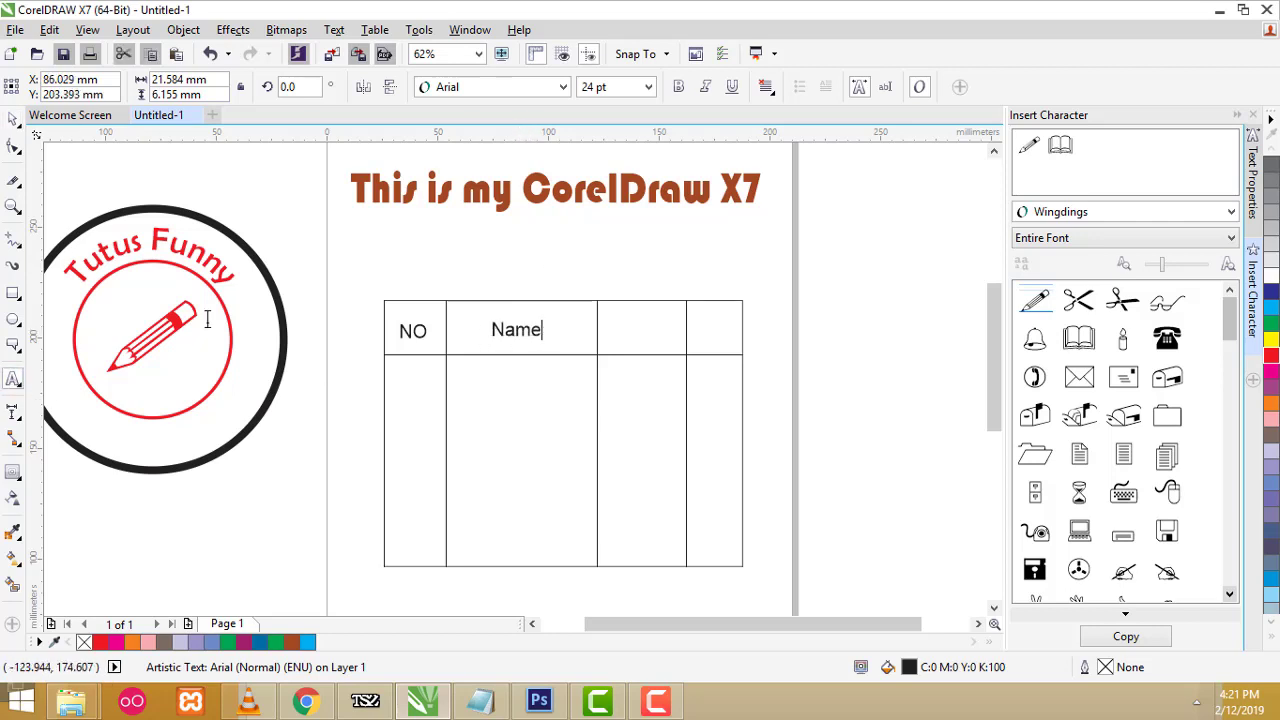
pyautogui.click(382, 264)
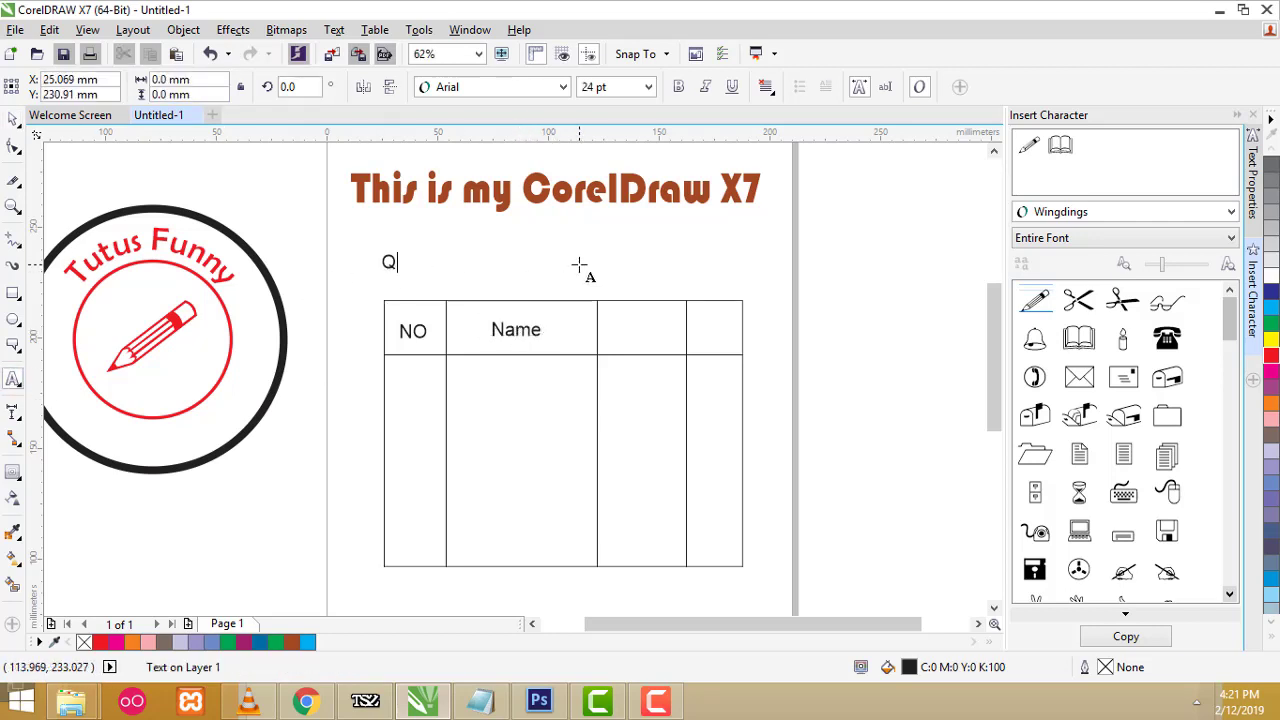
pyautogui.press('Escape')
pyautogui.write('ty')
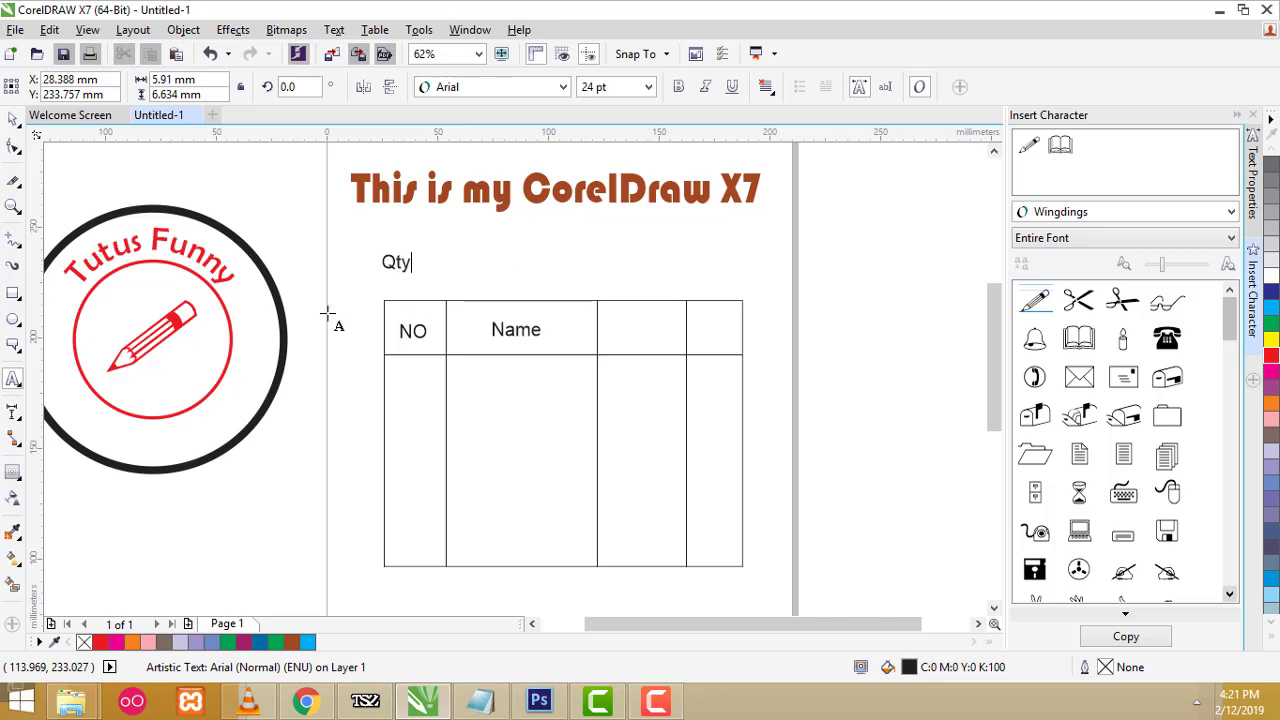
pyautogui.press('Escape')
pyautogui.click(13, 119)
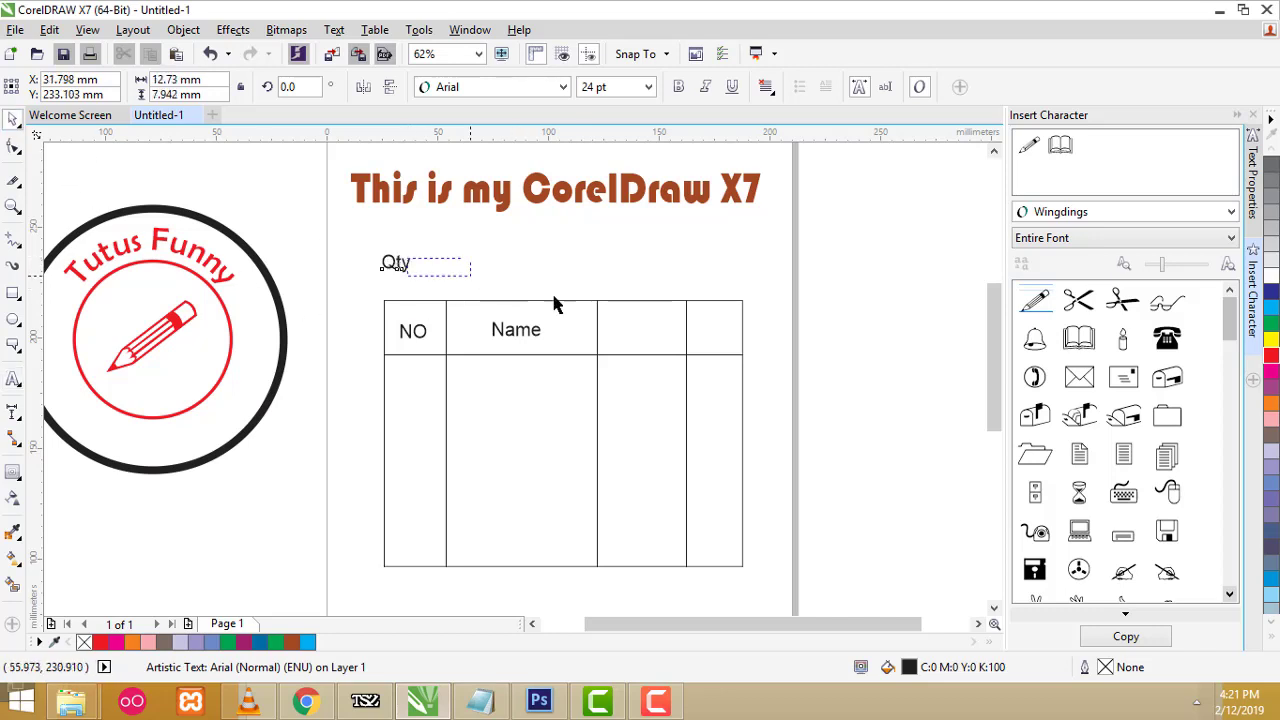
pyautogui.moveTo(391, 263); pyautogui.dragTo(636, 329)
# Add the text "Price" in 24 pt Arial, place it in the header cell of the fourth column and deselect it
pyautogui.click(13, 379)
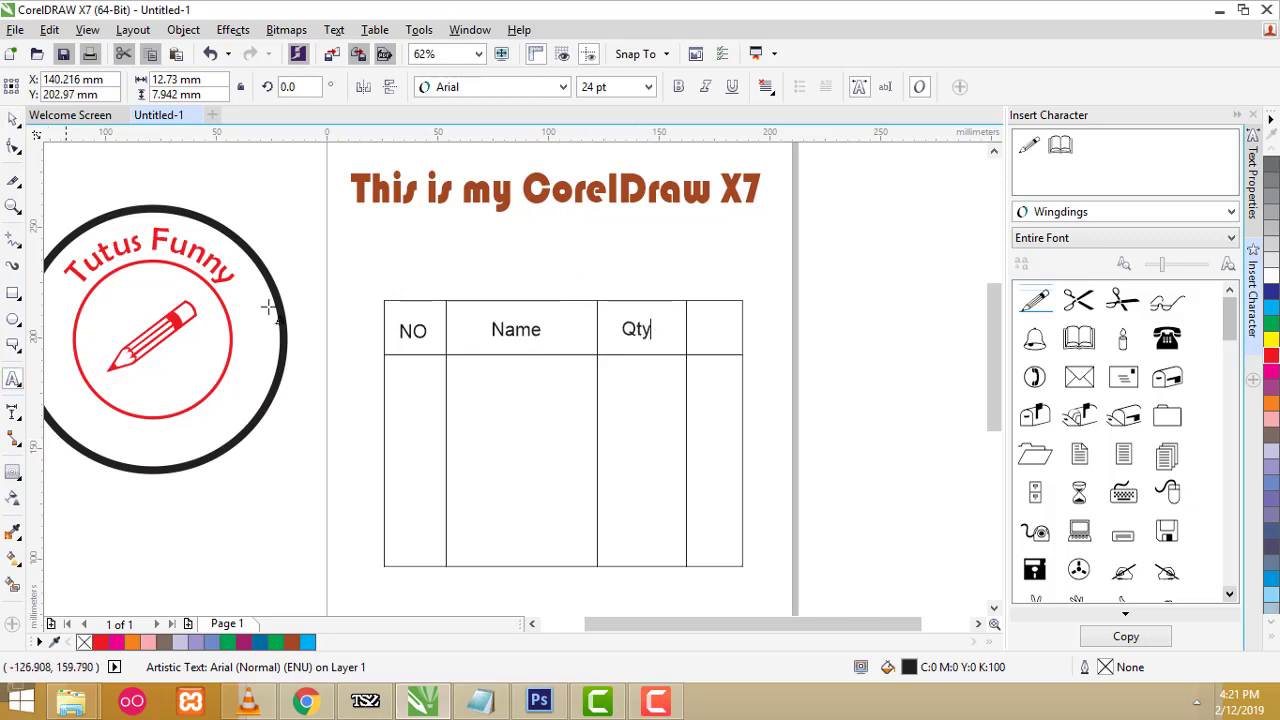
pyautogui.click(371, 251)
pyautogui.write('Price')
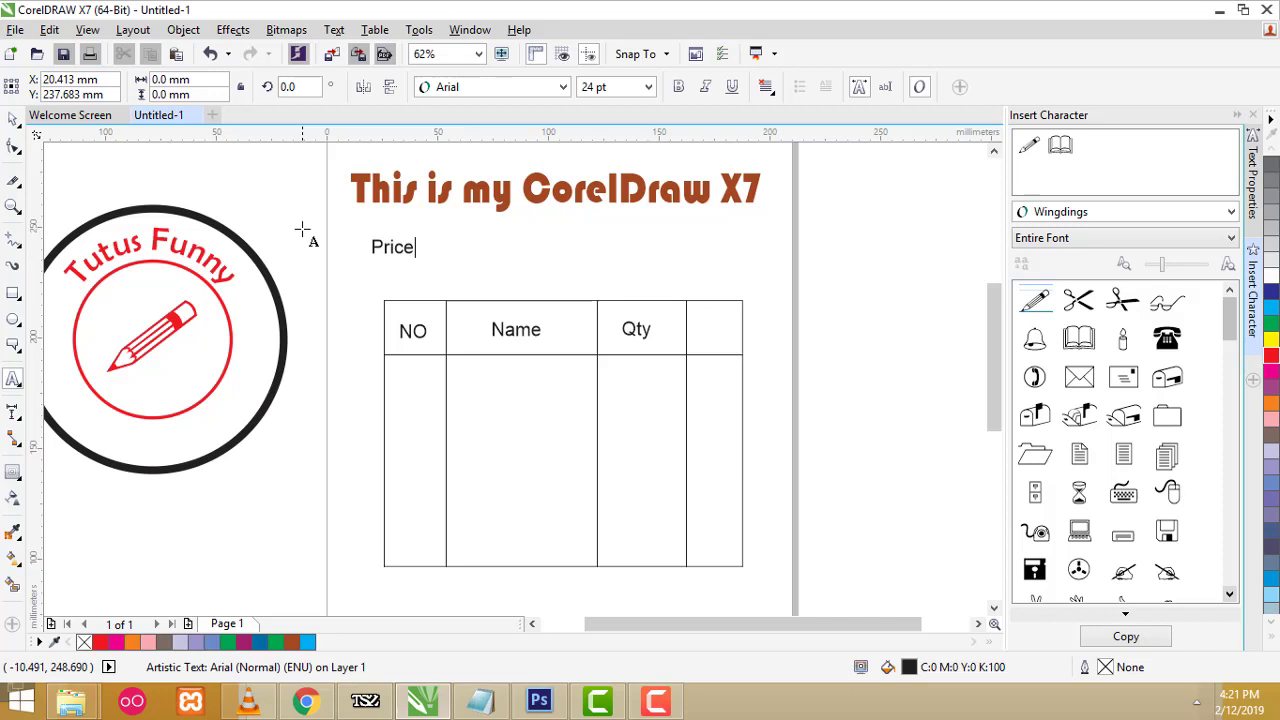
pyautogui.click(13, 118)
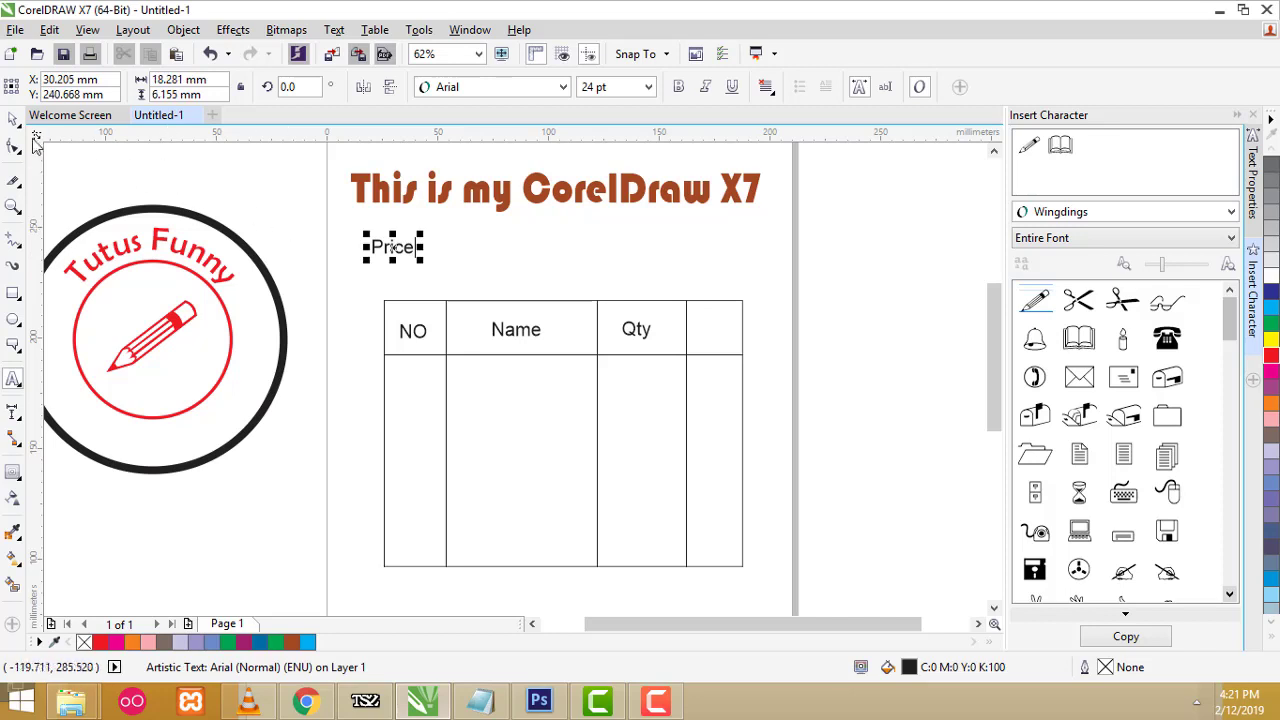
pyautogui.moveTo(405, 248); pyautogui.dragTo(730, 332)
pyautogui.click(773, 342)
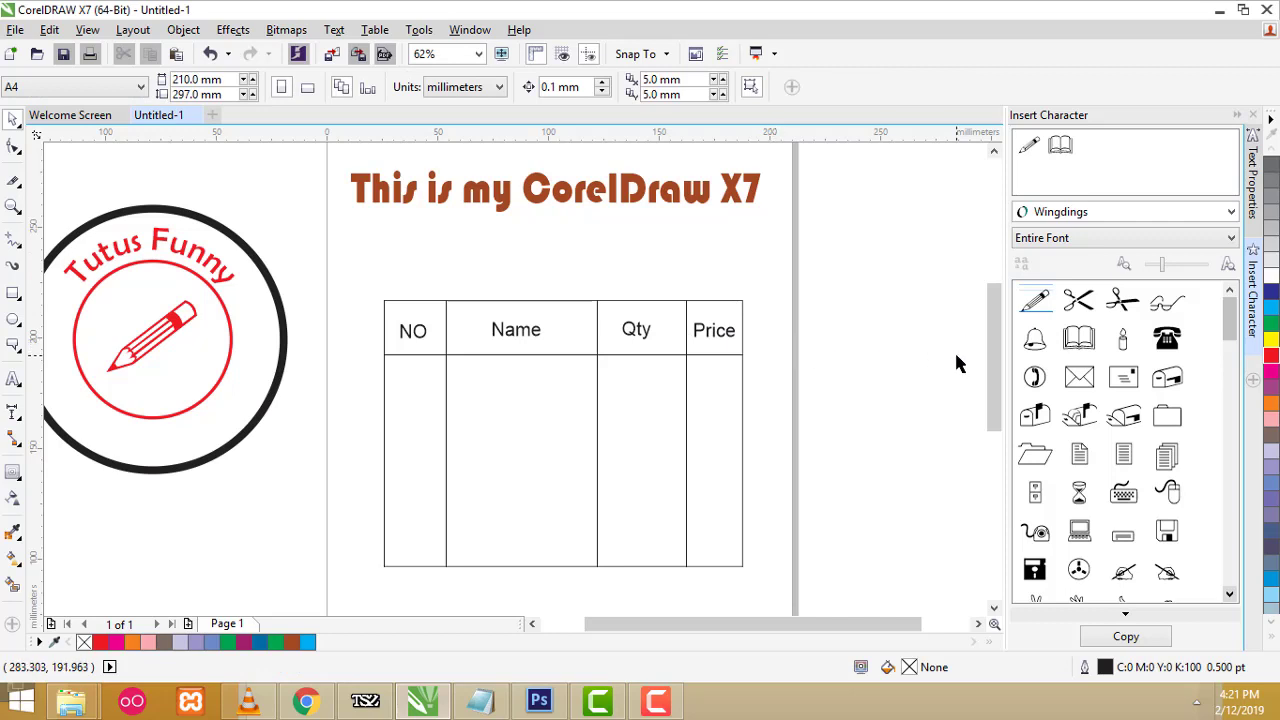
# Try moving the table about 22 mm up toward the title without its header texts, and undo the move
pyautogui.moveTo(987, 376); pyautogui.dragTo(987, 396)
pyautogui.moveTo(985, 408); pyautogui.dragTo(981, 420)
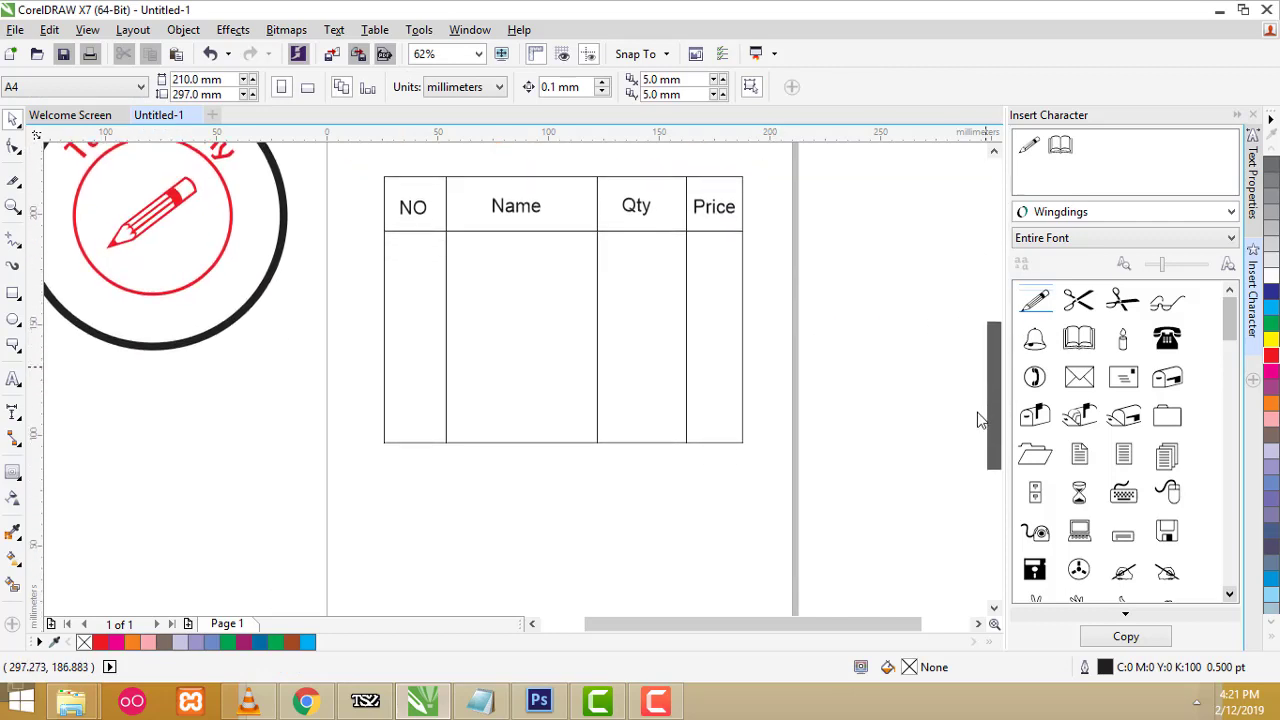
pyautogui.click(449, 271)
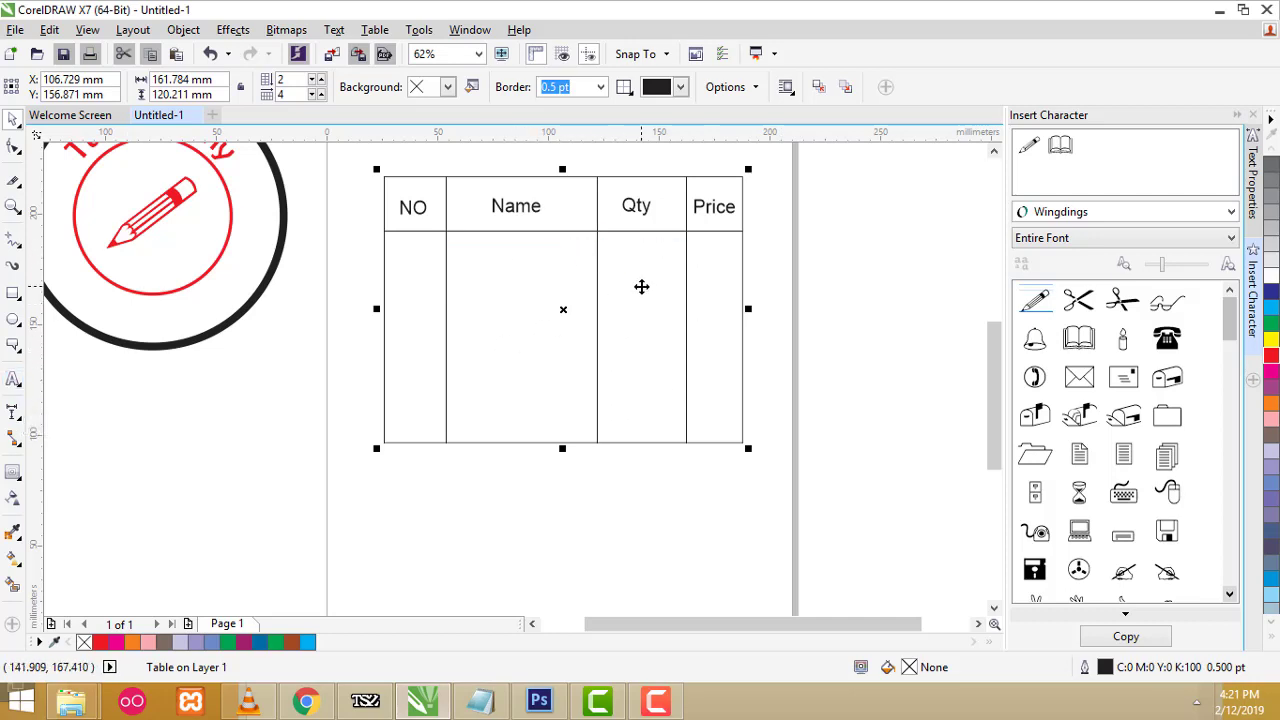
pyautogui.moveTo(990, 444); pyautogui.dragTo(986, 414)
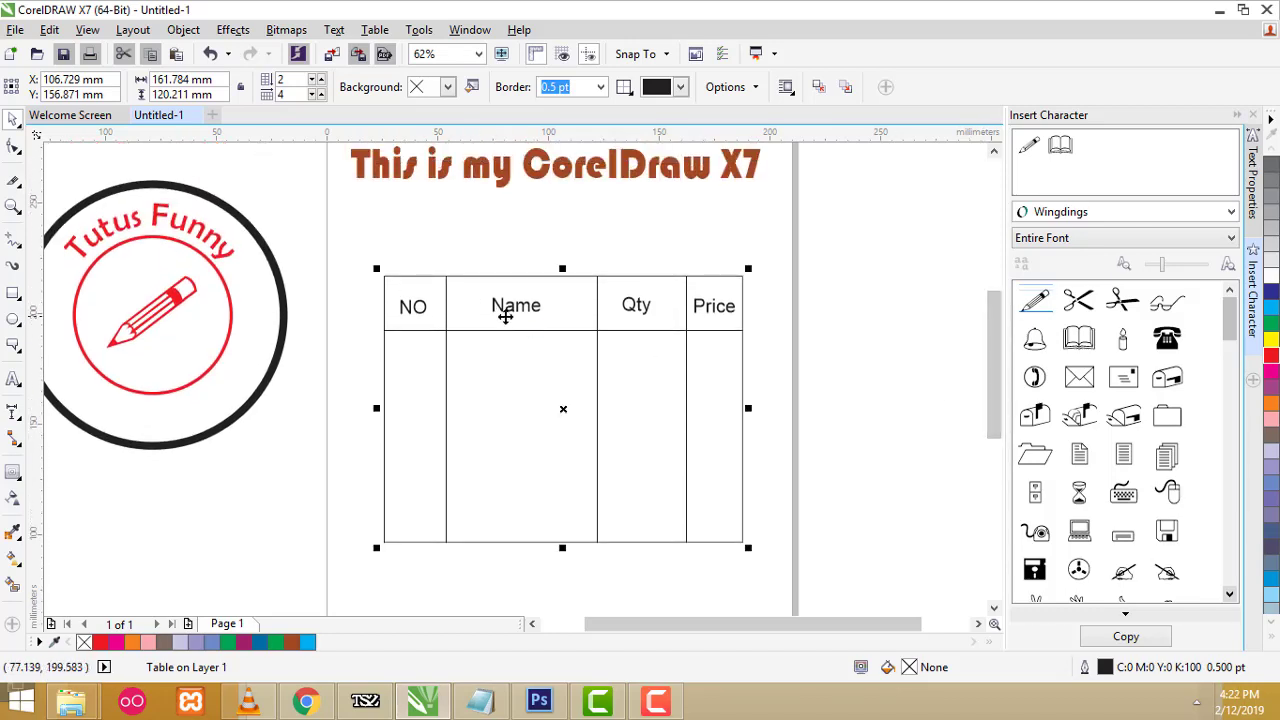
pyautogui.moveTo(460, 283); pyautogui.dragTo(458, 234)
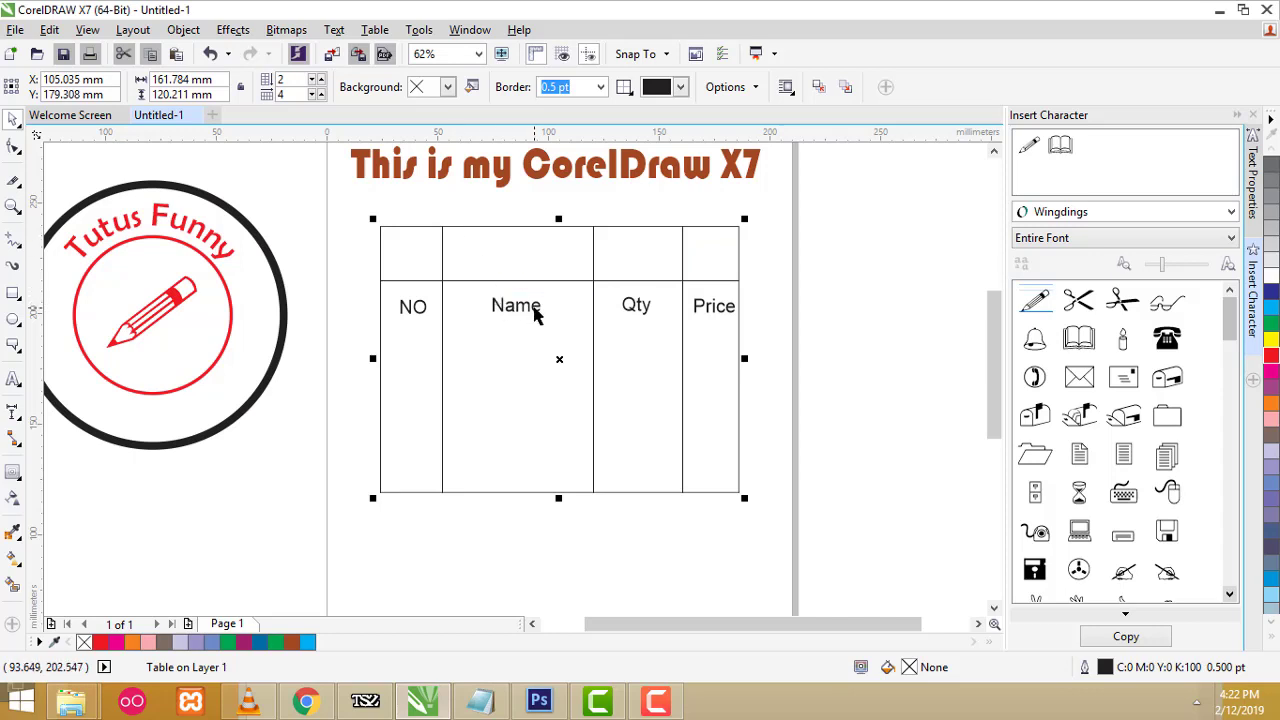
pyautogui.hotkey('ctrl', 'z')
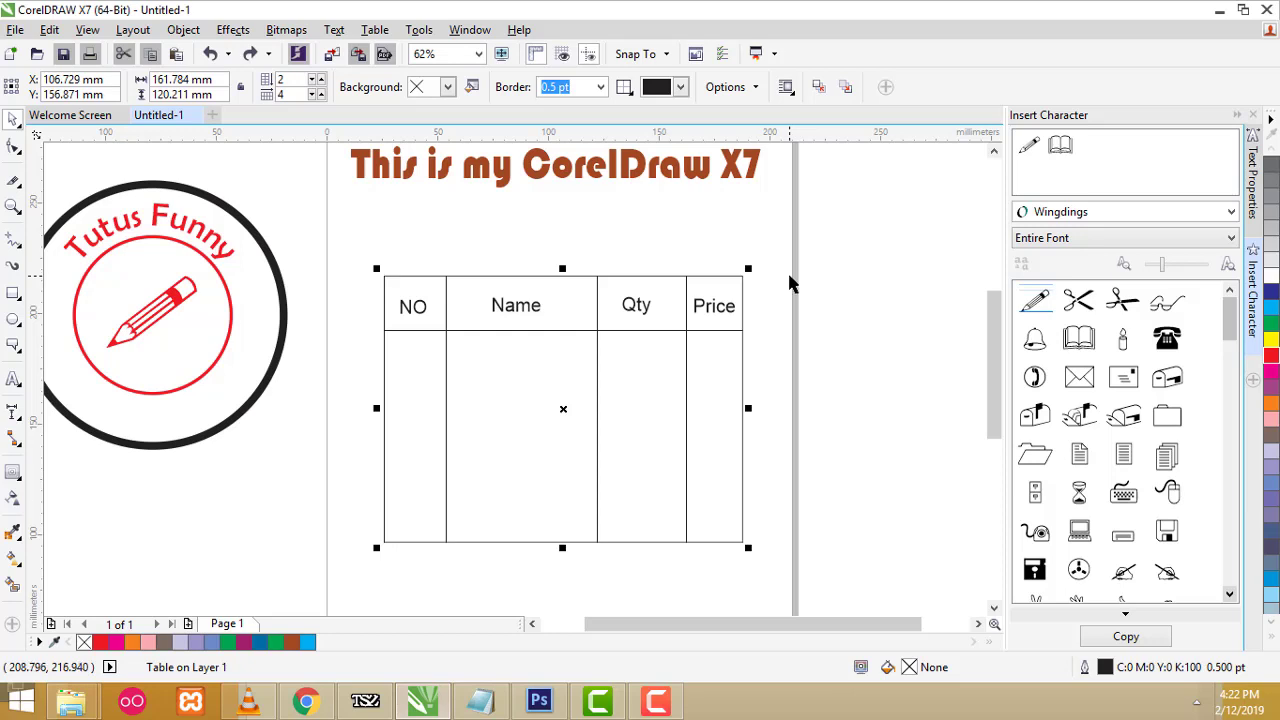
pyautogui.click(655, 700)
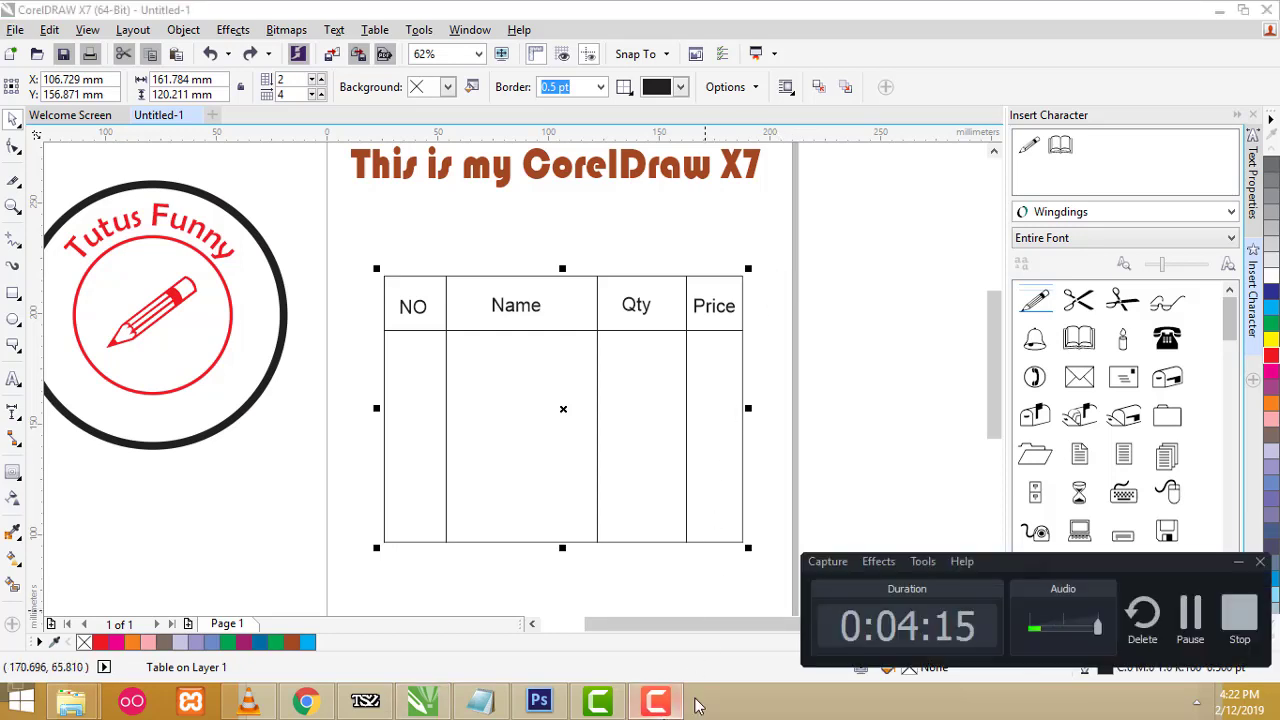